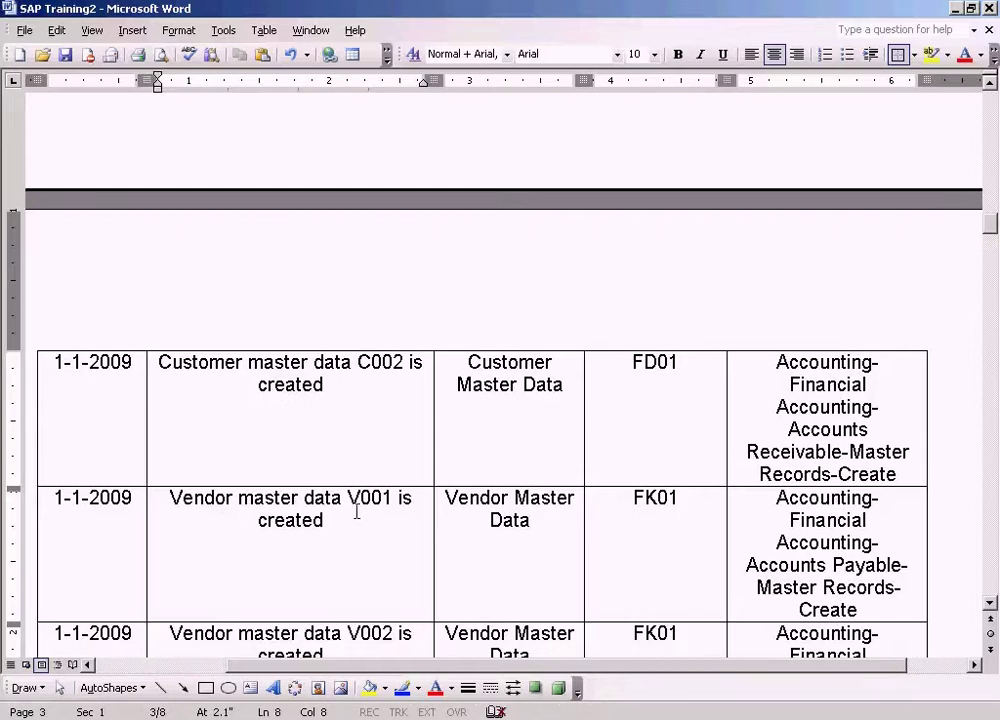
Step: Review the customer master data C001 and C002 and vendor master data V001 entries in the training table
left_click(357, 455)
scroll(357, 455, "up", 5)
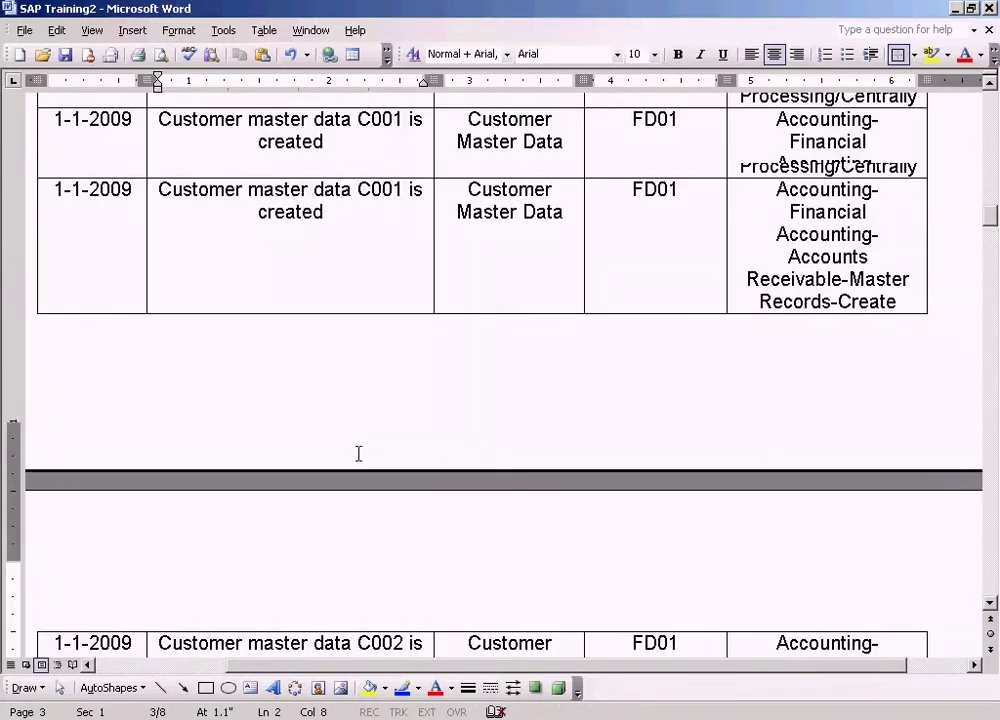
left_click(350, 225)
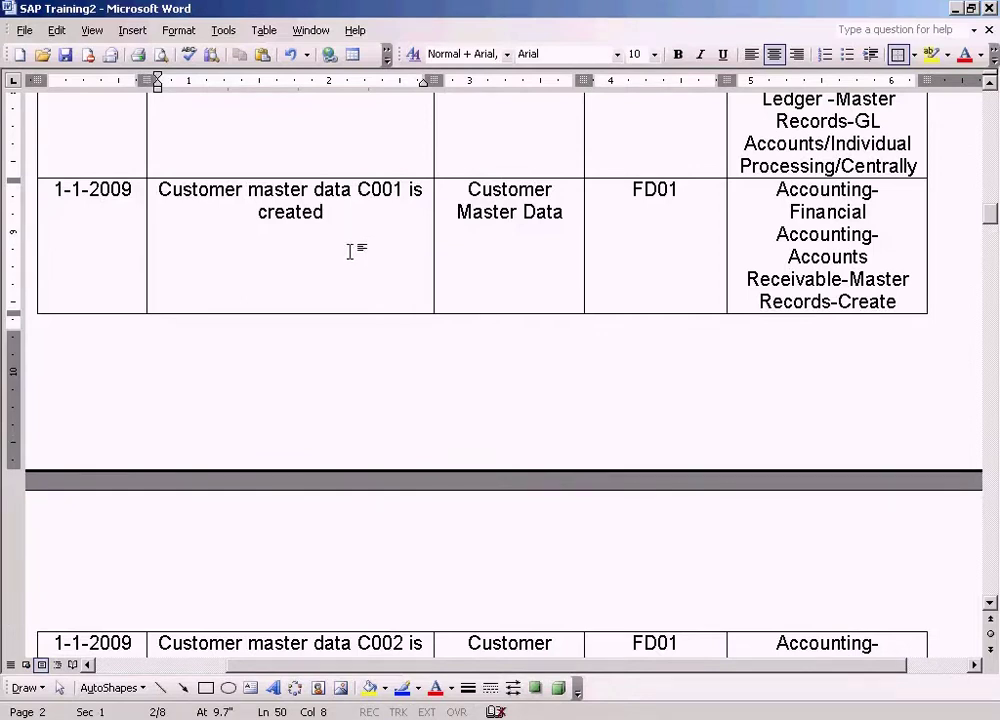
scroll(352, 288, "down", 3)
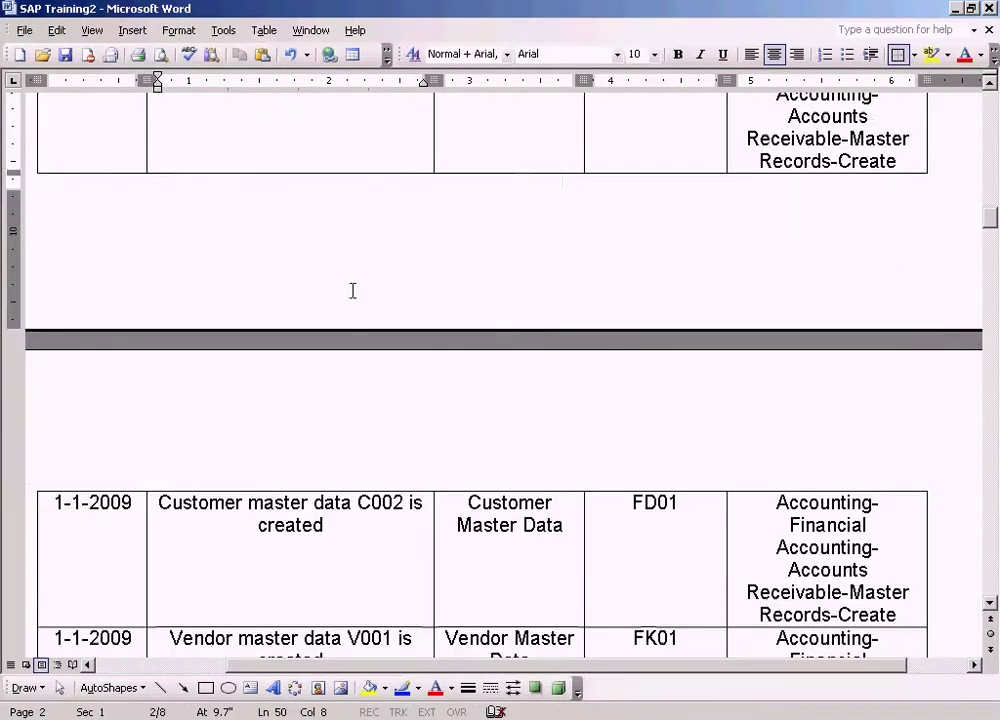
left_click(327, 522)
scroll(320, 498, "up", 3)
left_click(318, 240)
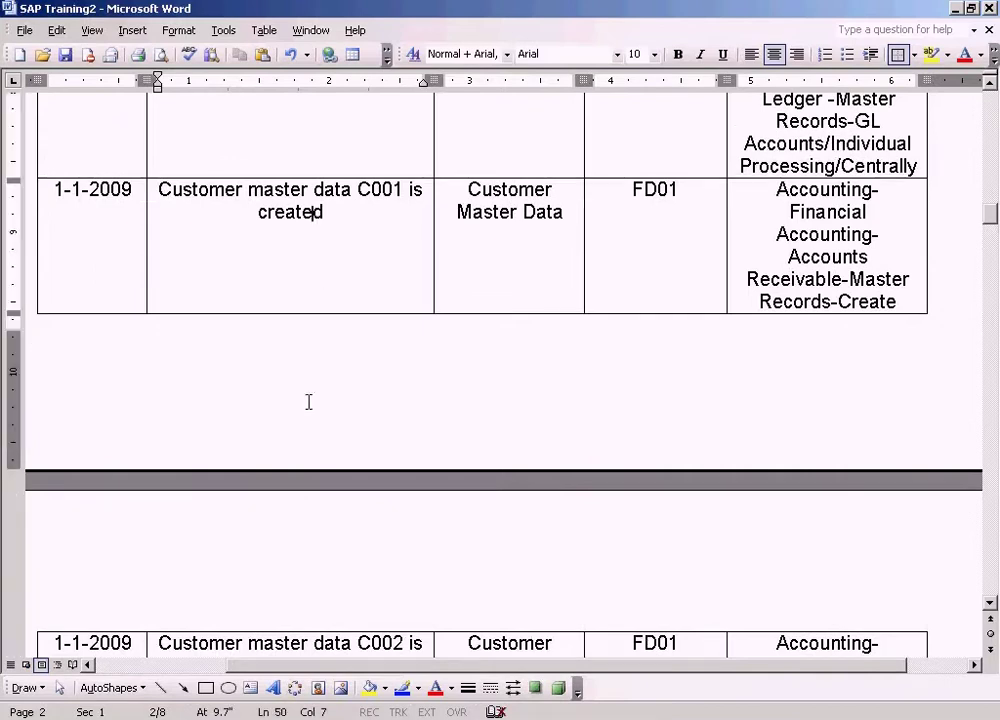
scroll(305, 440, "down", 3)
left_click(313, 532)
scroll(313, 532, "down", 4)
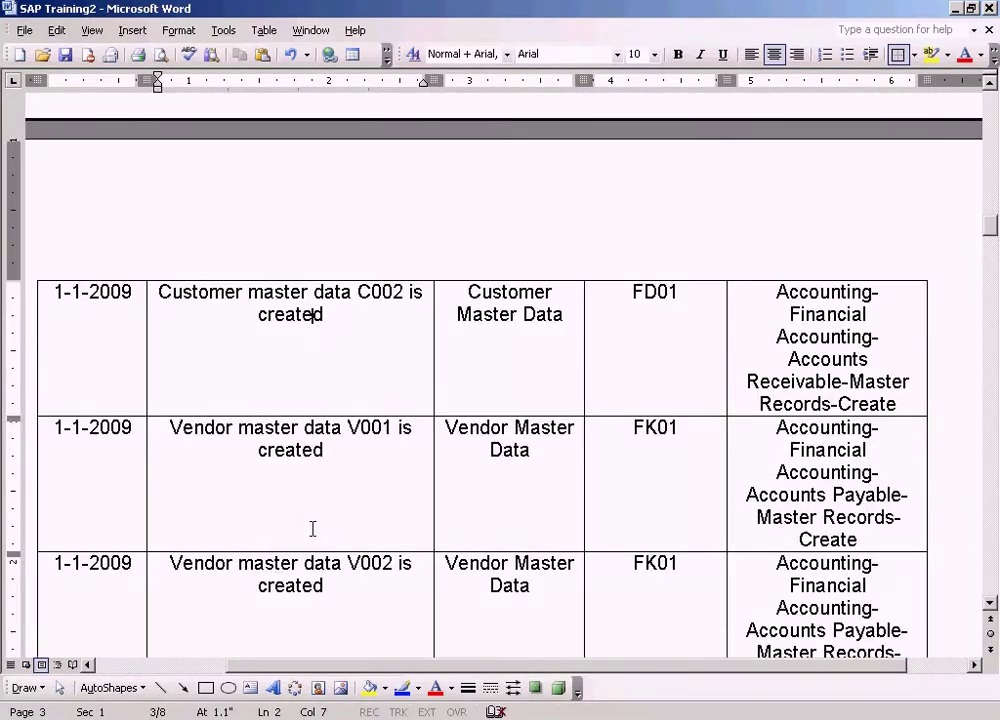
left_click(351, 464)
Step: Switch to SAP Easy Access and start the vendor Create transaction under Financial Accounting, Accounts Payable, Master Records
left_click(370, 719)
left_click(350, 692)
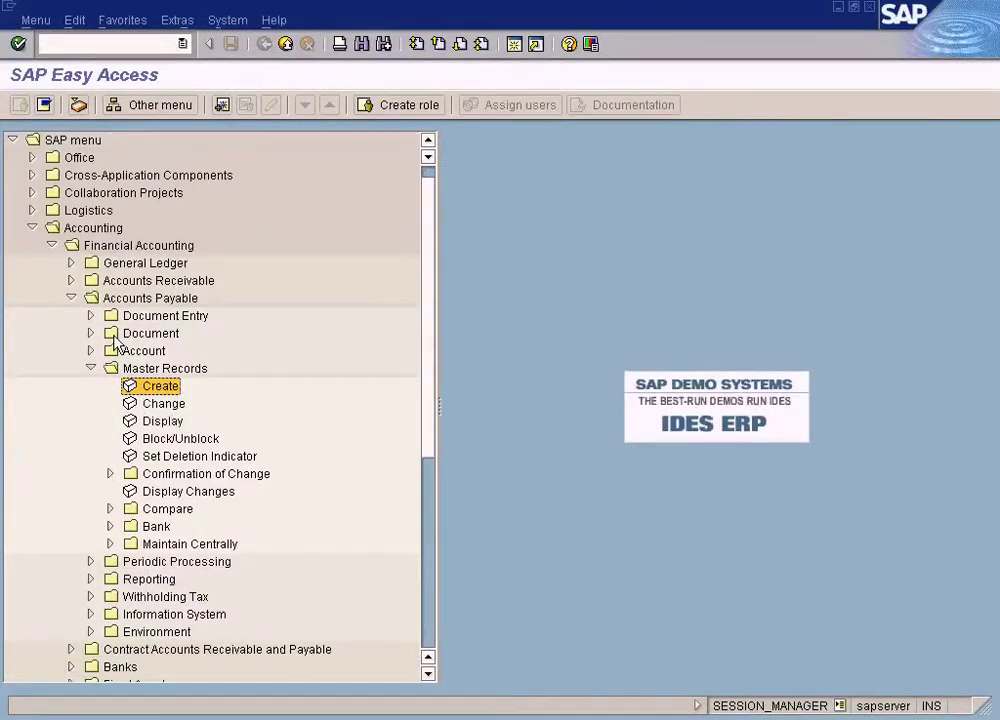
left_click(156, 300)
left_click(71, 298)
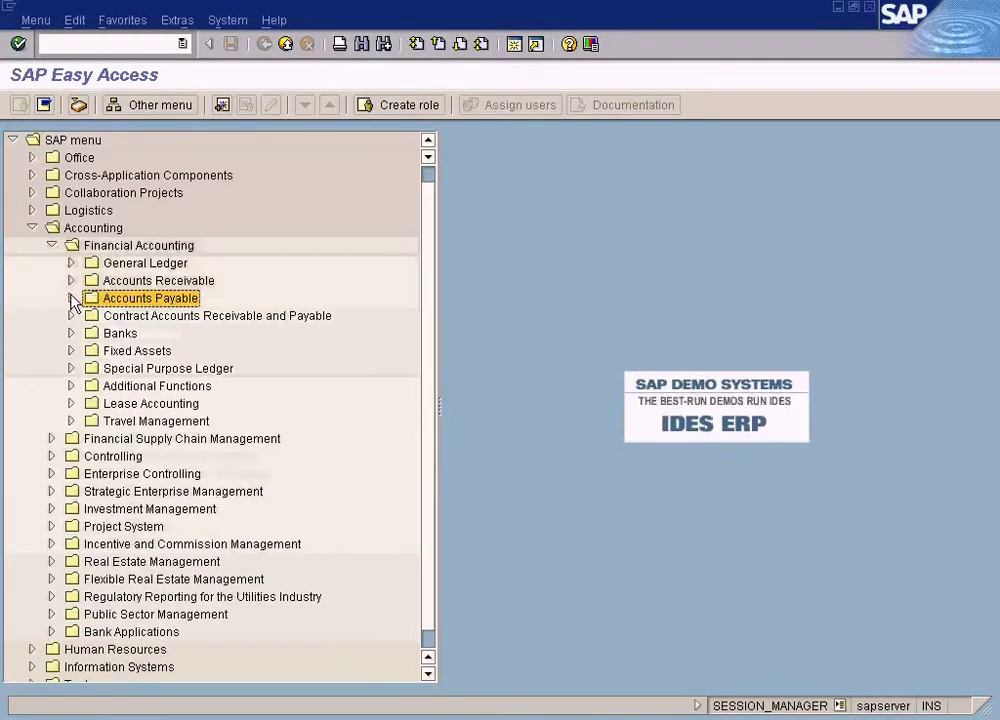
left_click(100, 228)
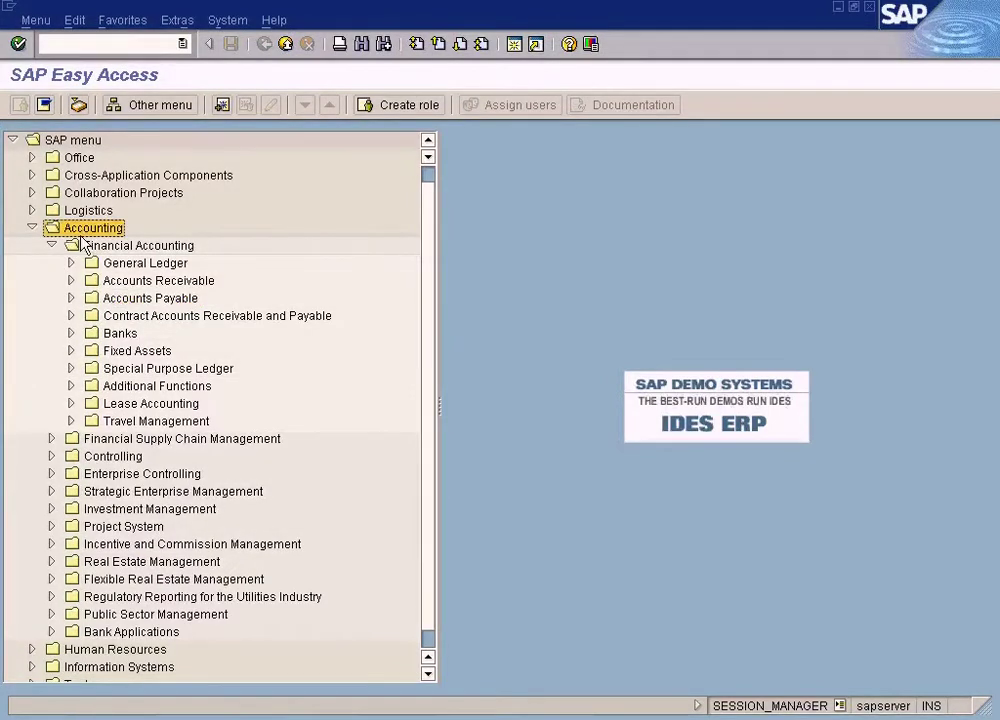
left_click(122, 246)
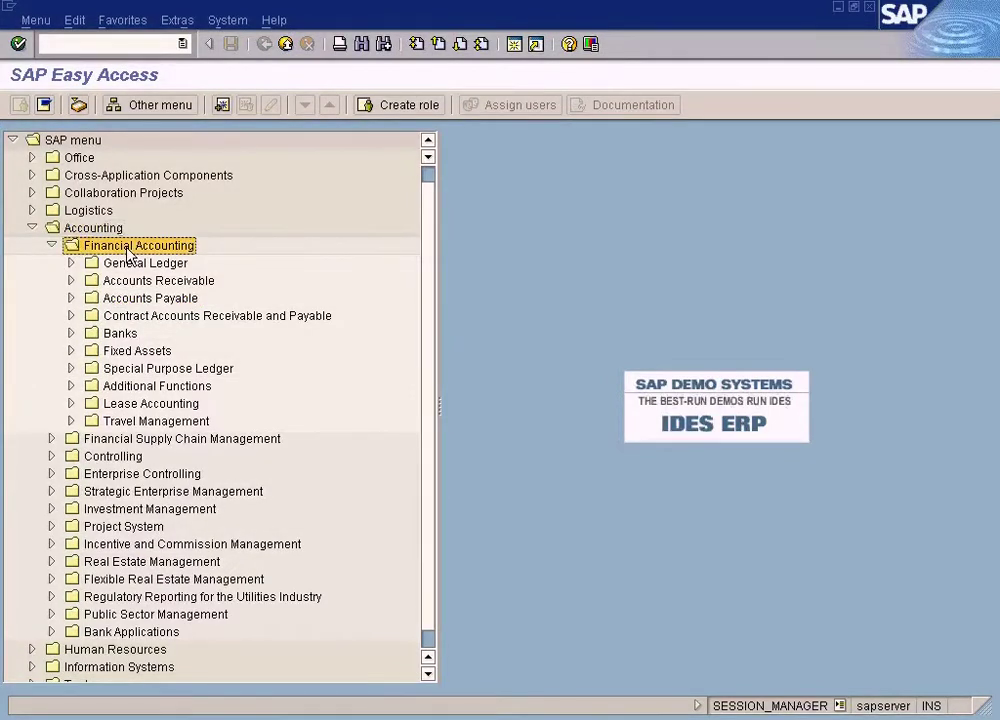
left_click(71, 298)
left_click(87, 368)
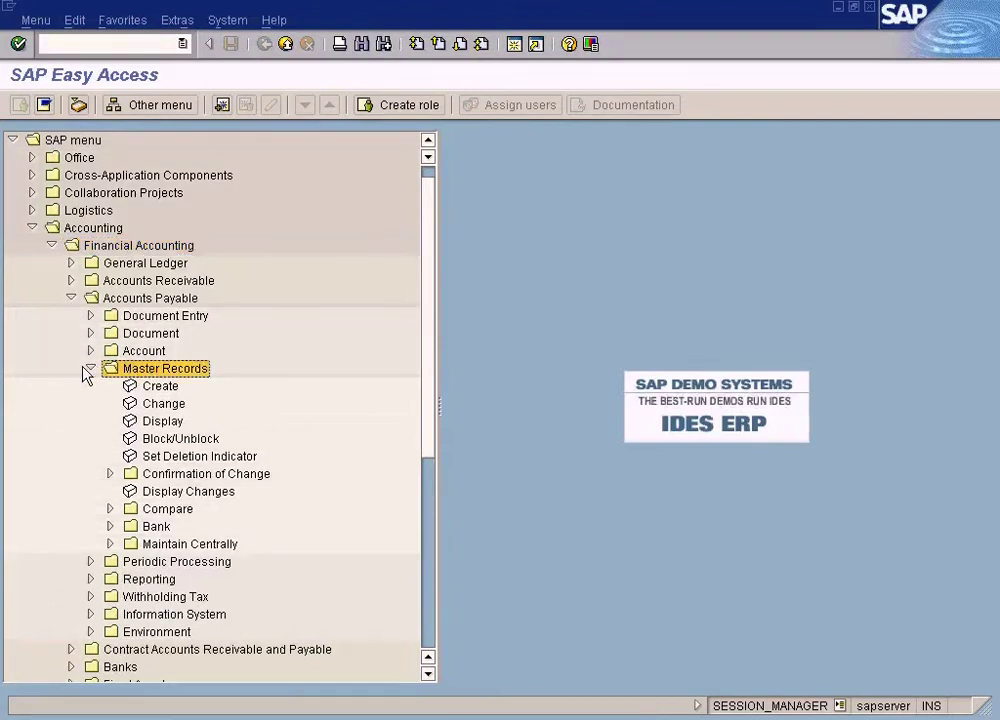
left_click(155, 386)
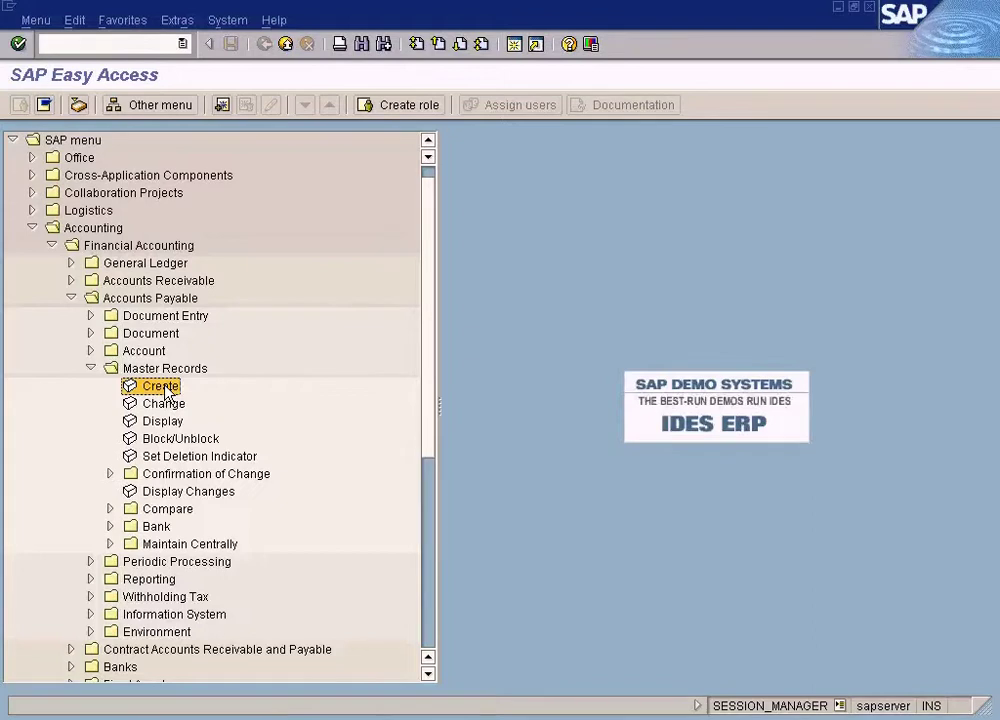
double_click(163, 387)
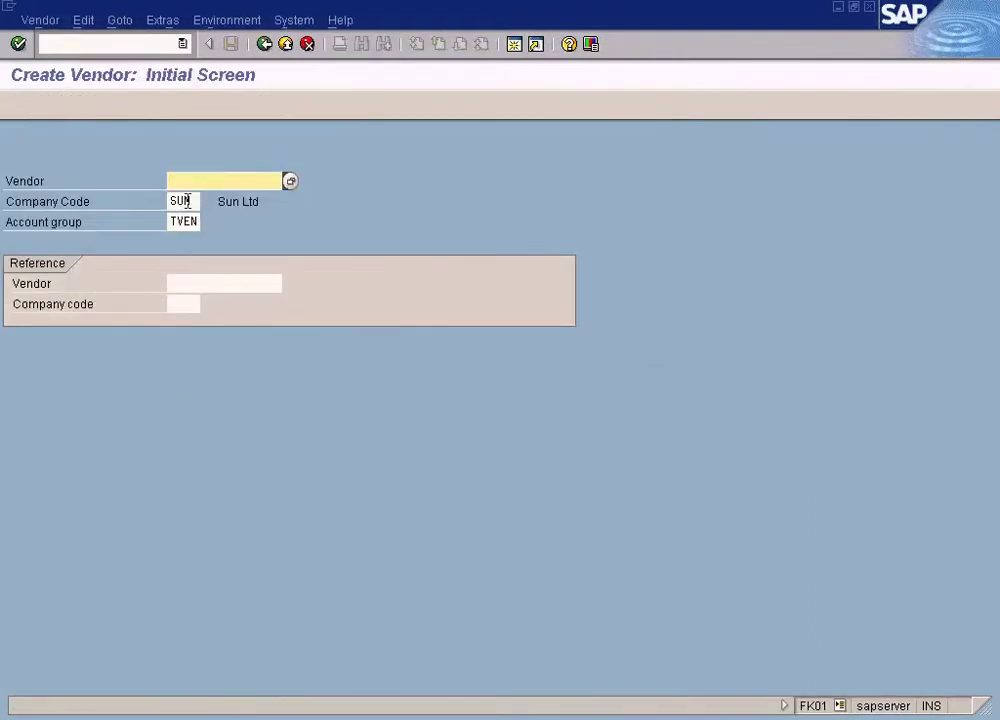
Step: Select account group TVEN (Trade Vendors) from the possible entries for the new vendor in company code SUN
left_click(188, 201)
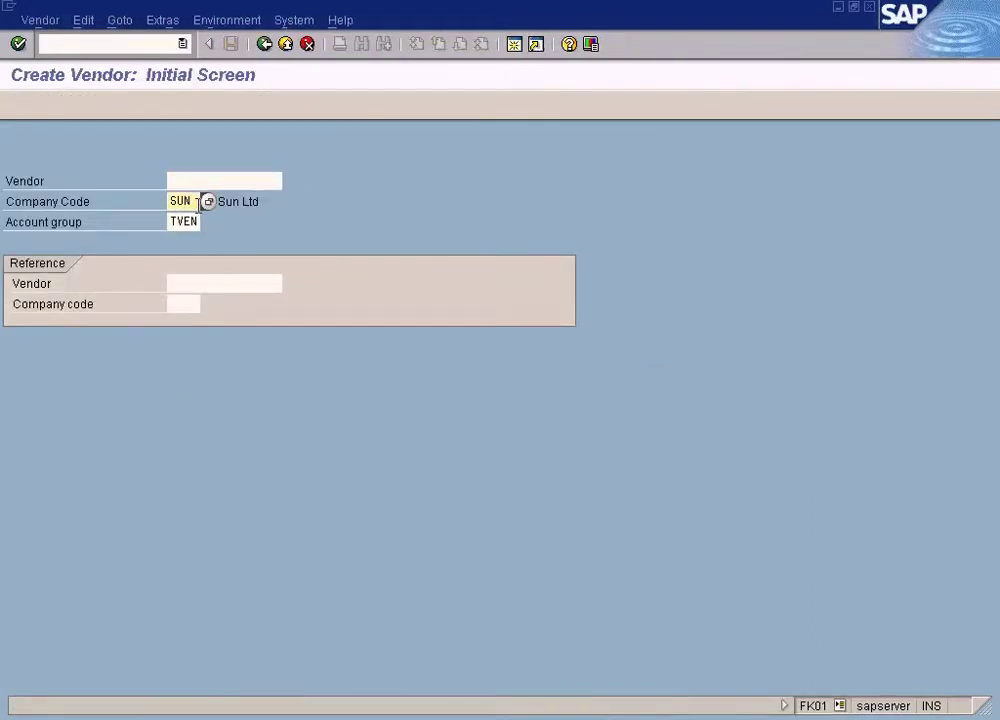
left_click(190, 221)
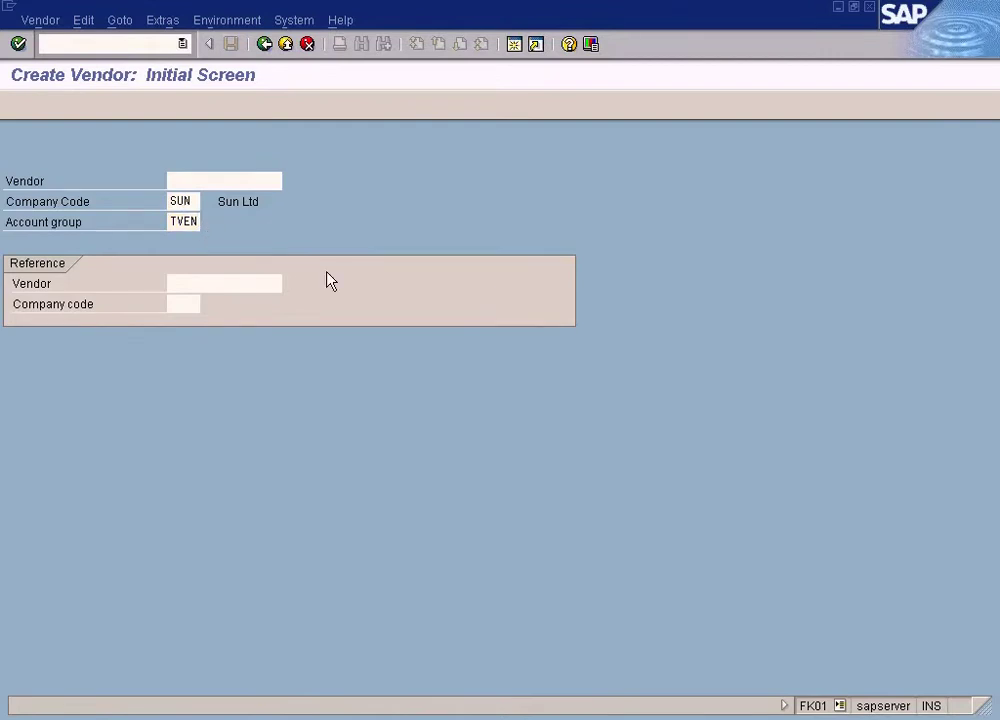
key("F4")
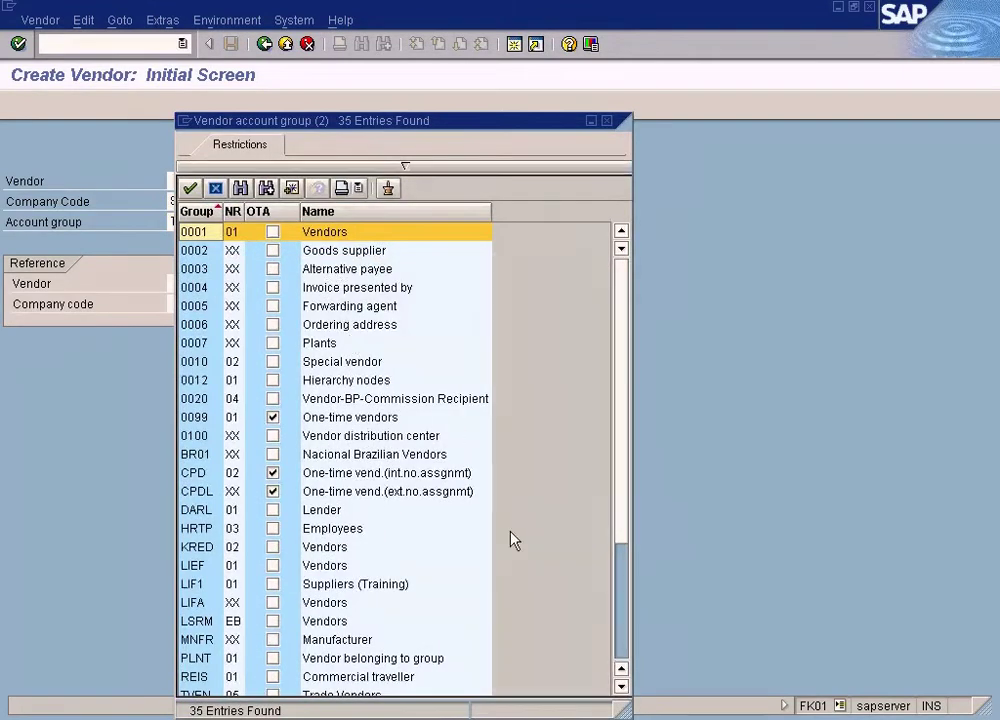
left_click(620, 640)
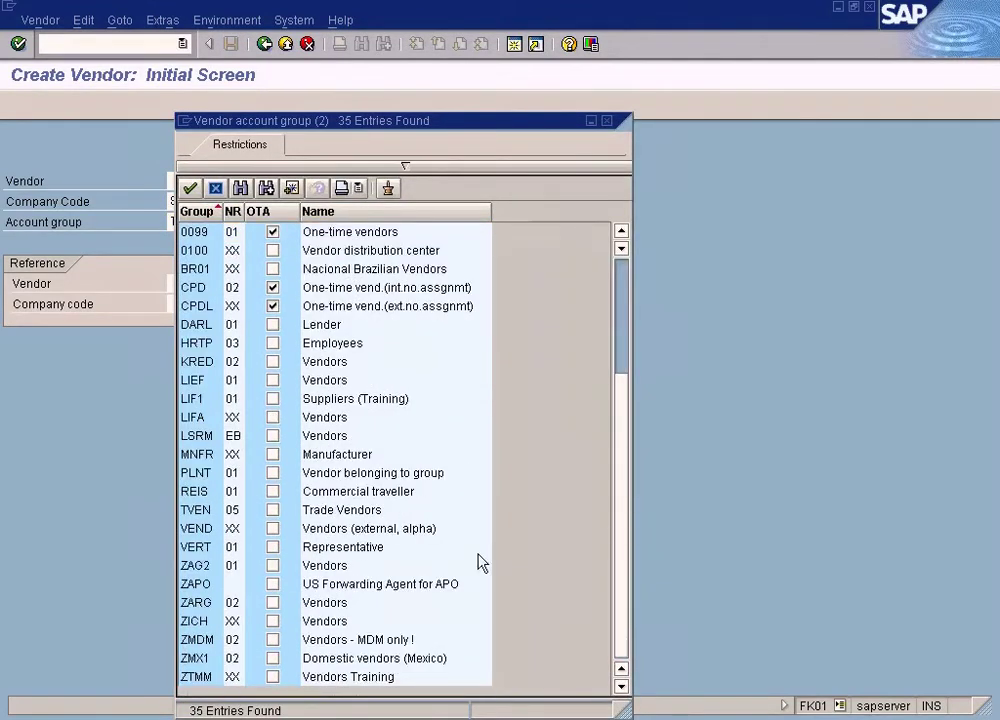
left_click(288, 514)
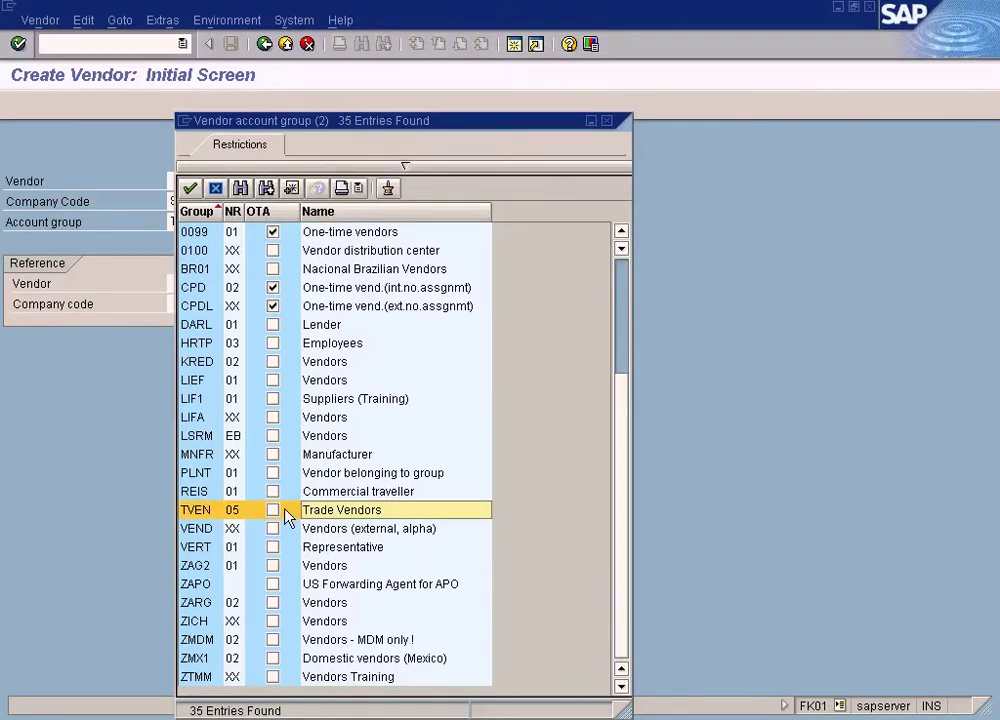
double_click(328, 514)
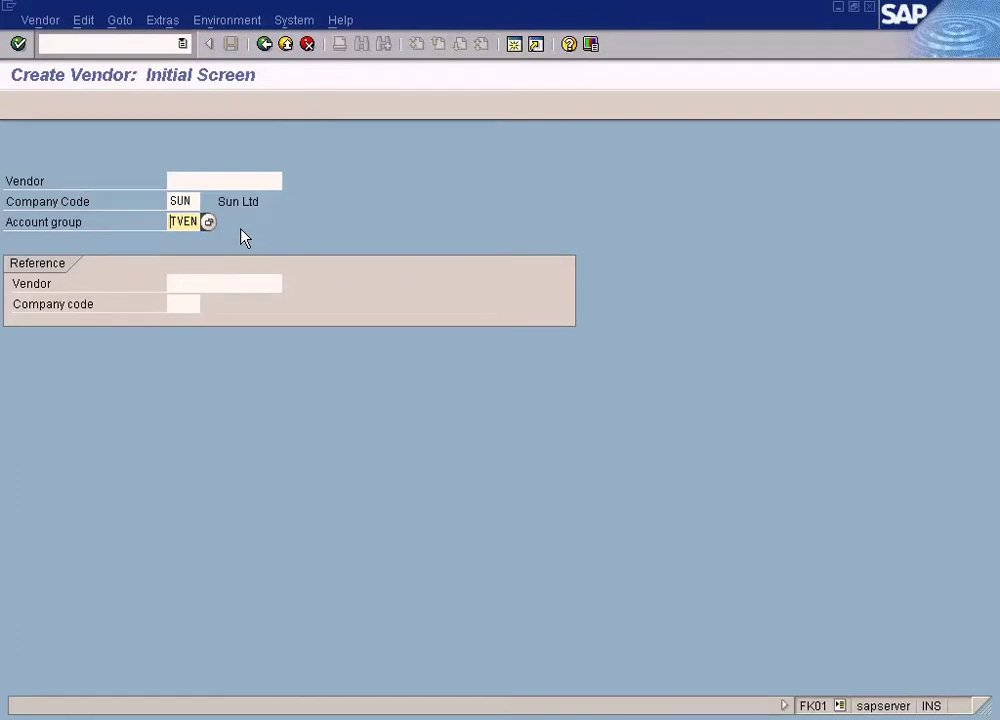
Step: Examine the available vendor account groups, from forwarding agents and employees to trade vendors, and close the list without choosing one
left_click(193, 196)
left_click(208, 221)
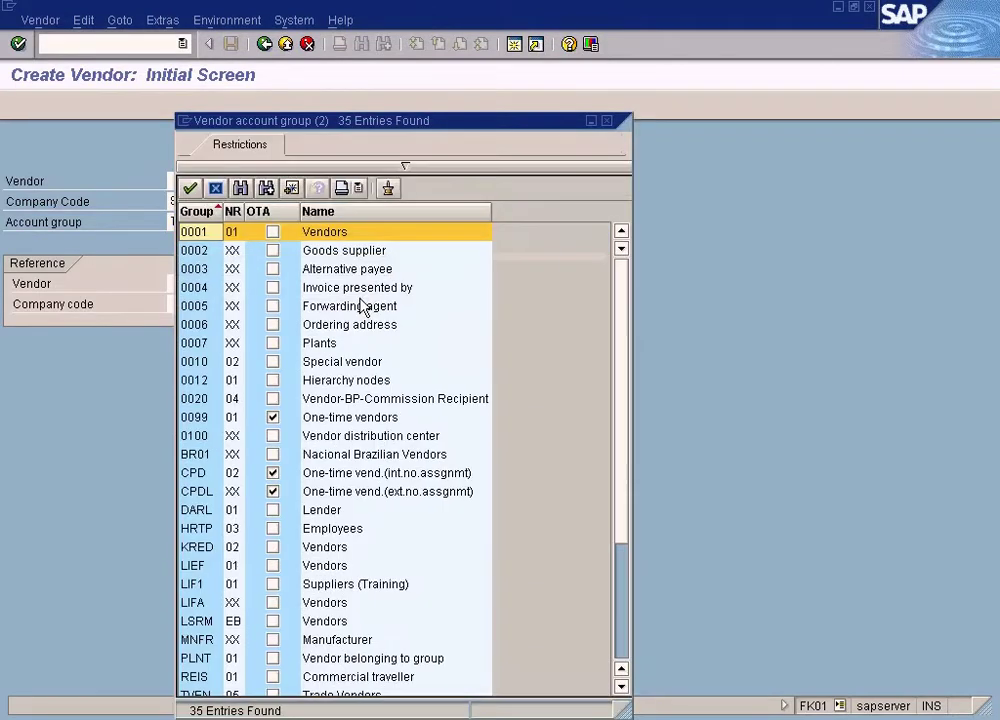
left_click_drag(500, 126, 619, 122)
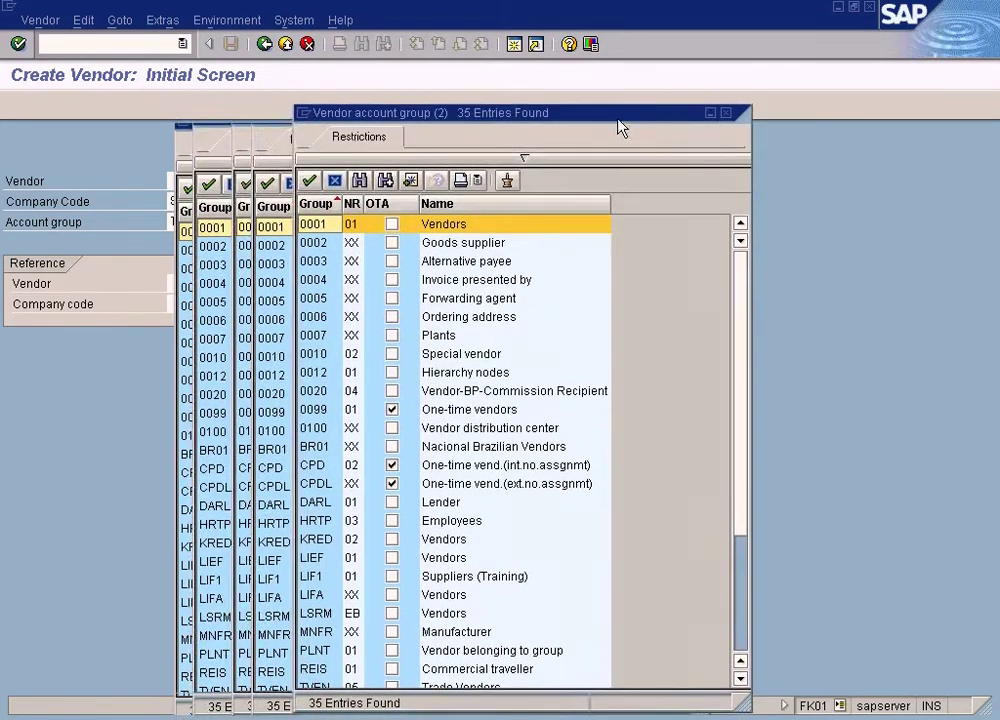
left_click(478, 304)
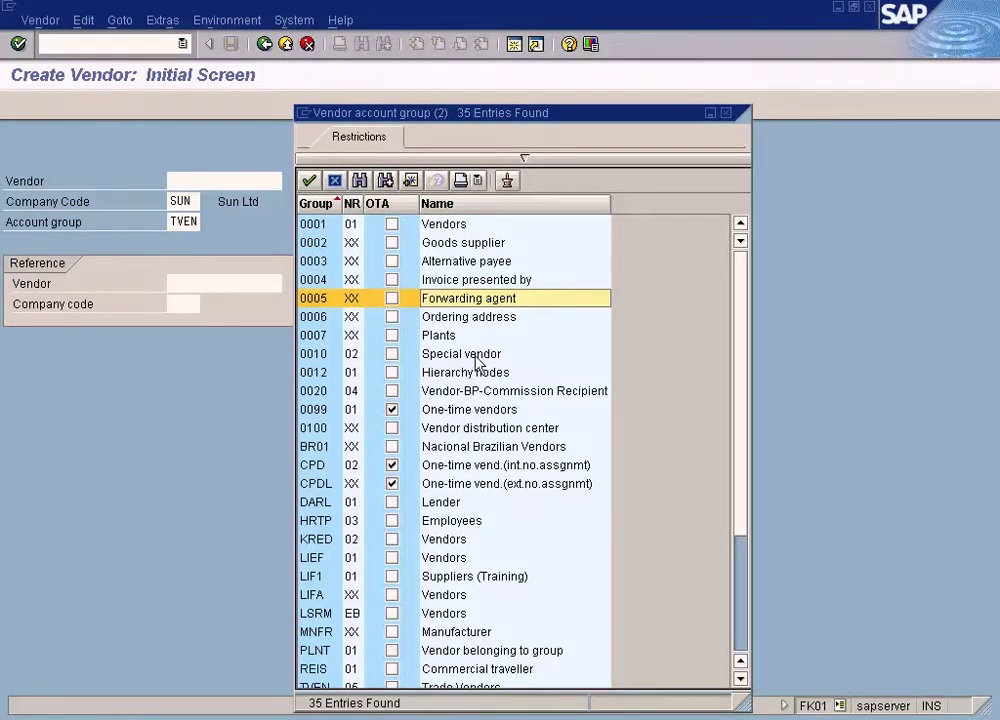
left_click(429, 521)
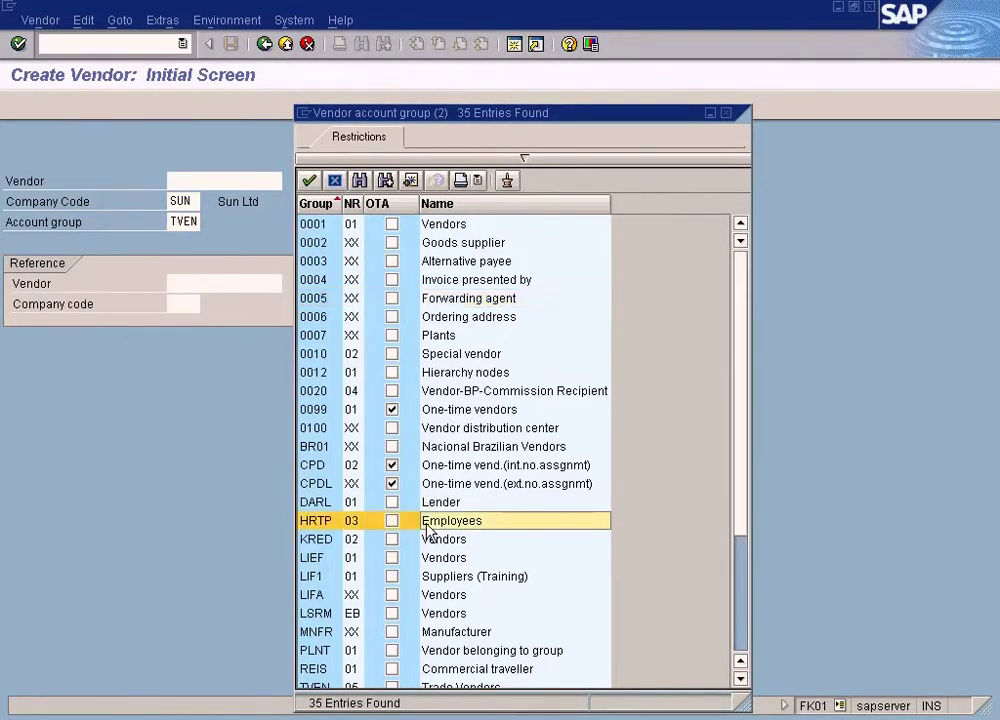
left_click(429, 557)
scroll(430, 558, "down", 6)
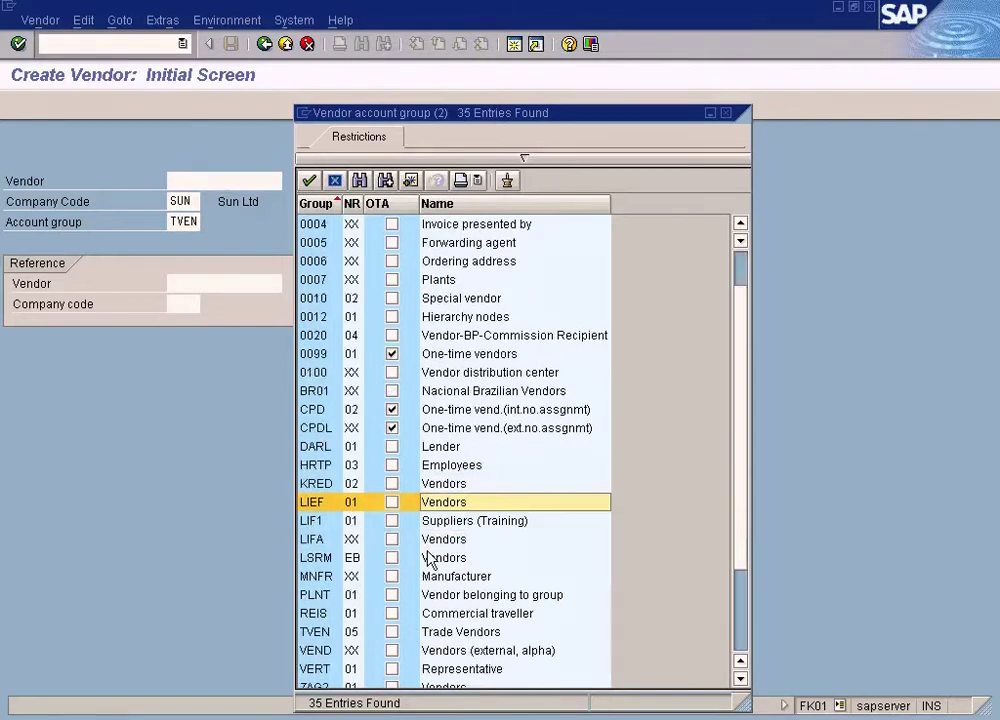
left_click(449, 522)
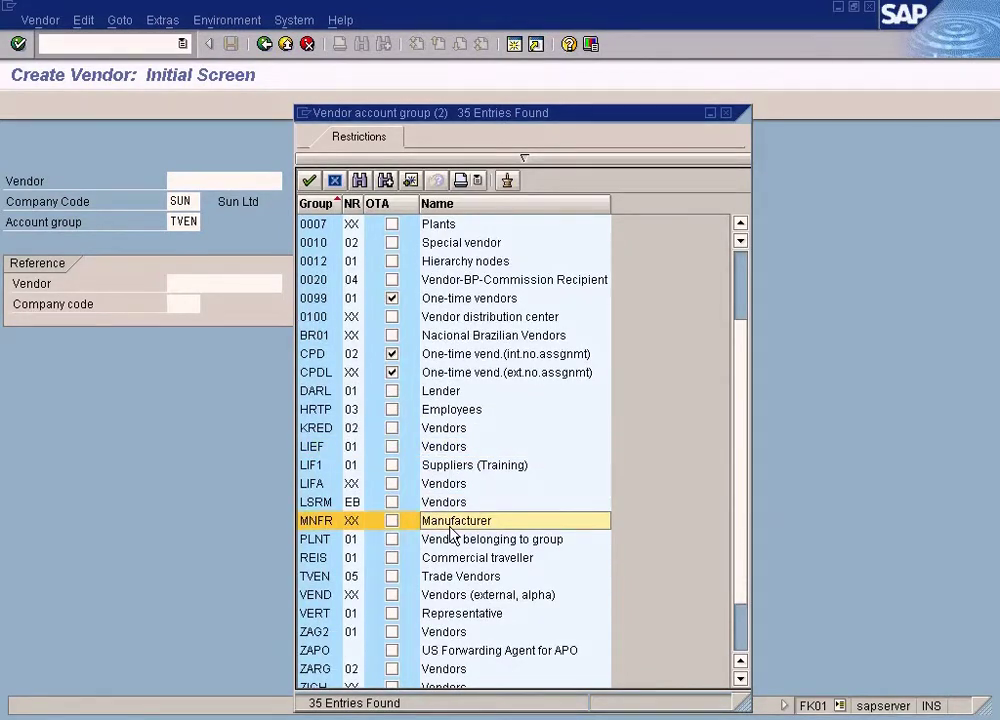
scroll(450, 532, "down", 2)
scroll(450, 532, "down", 2)
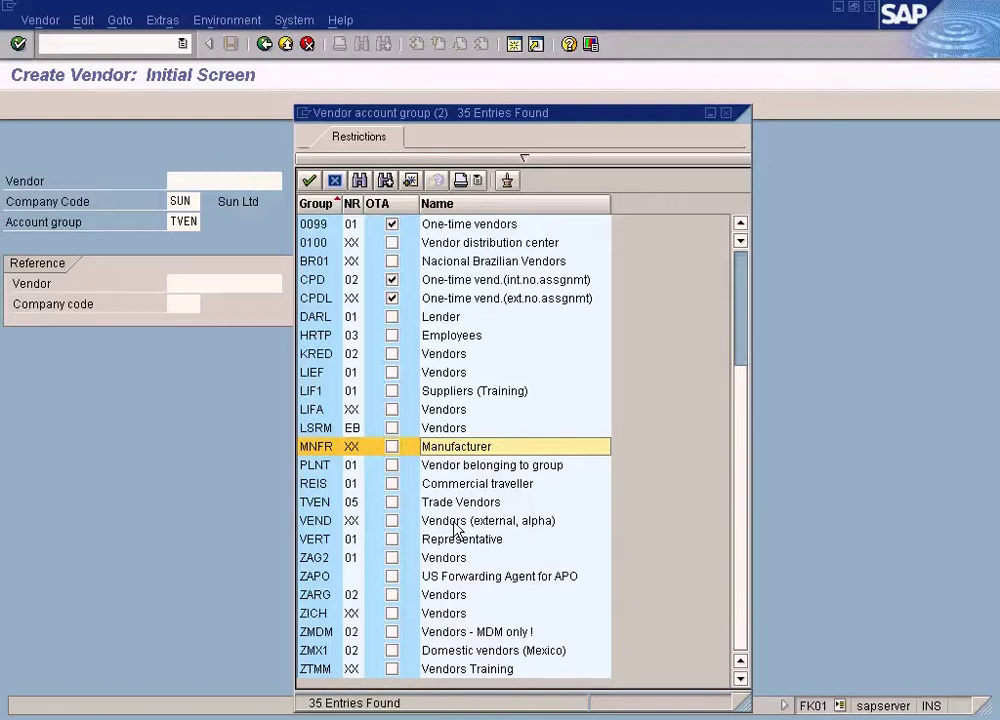
left_click(460, 504)
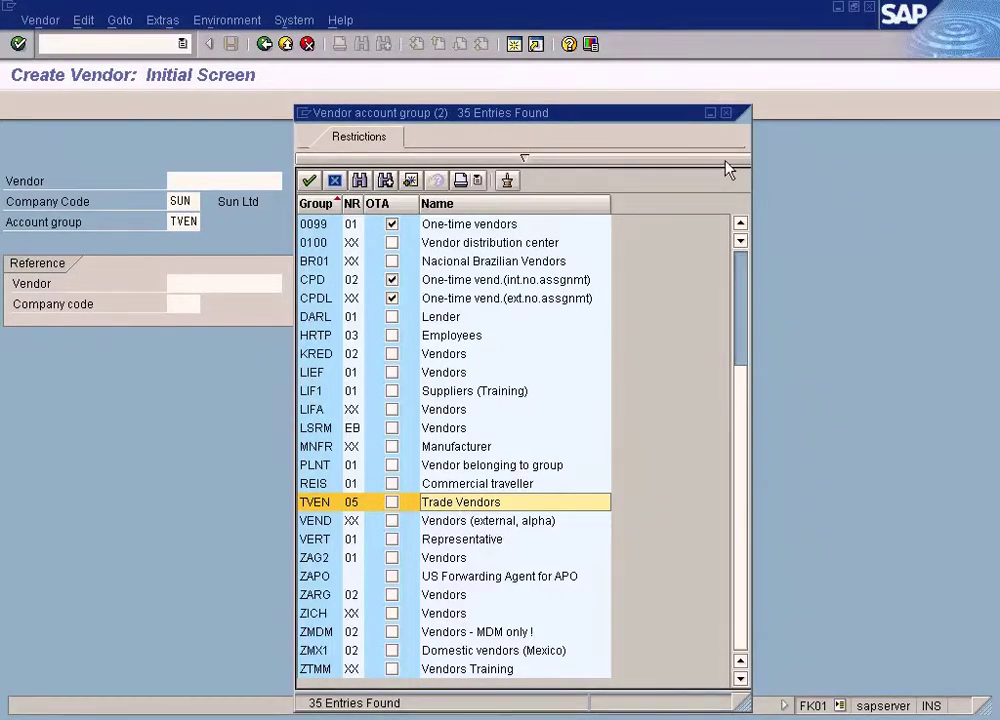
left_click(726, 114)
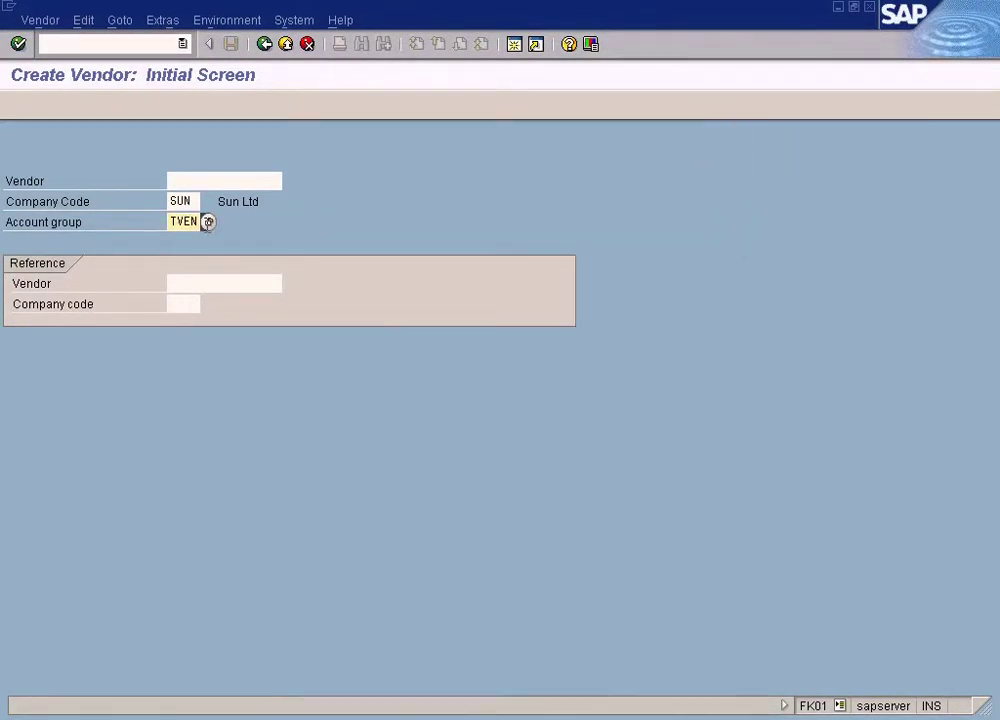
Step: Continue to the vendor's address data and enter Vendor A as the name and GB as the country
key("Return")
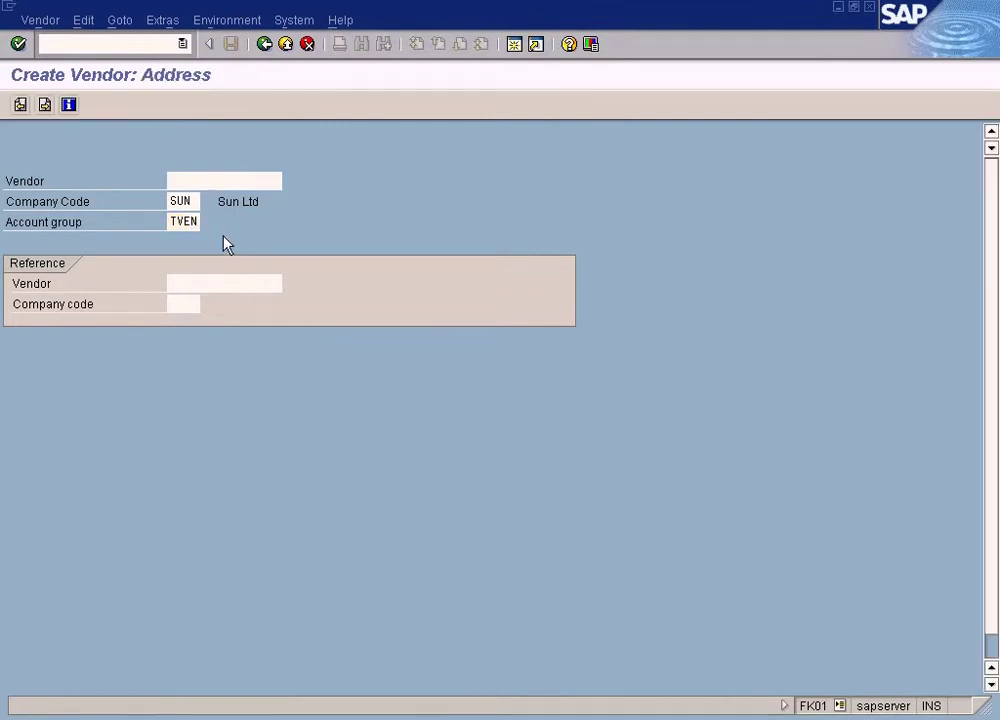
left_click(218, 243)
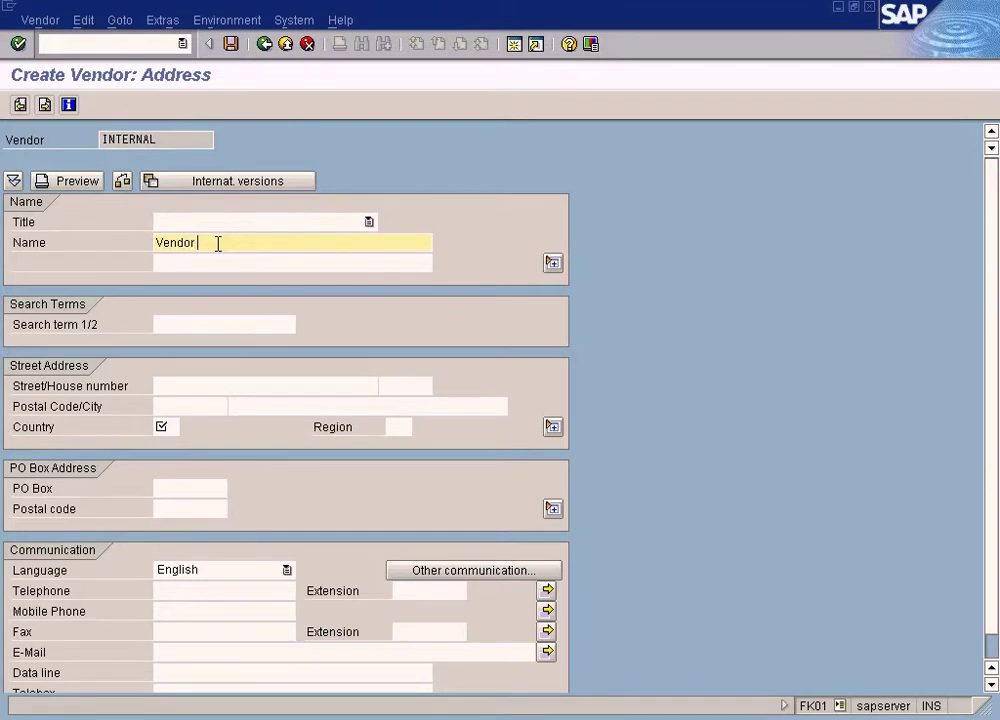
key("Tab")
key("Tab")
key("Tab")
key("Tab")
key("Tab")
key("Tab")
key("Tab")
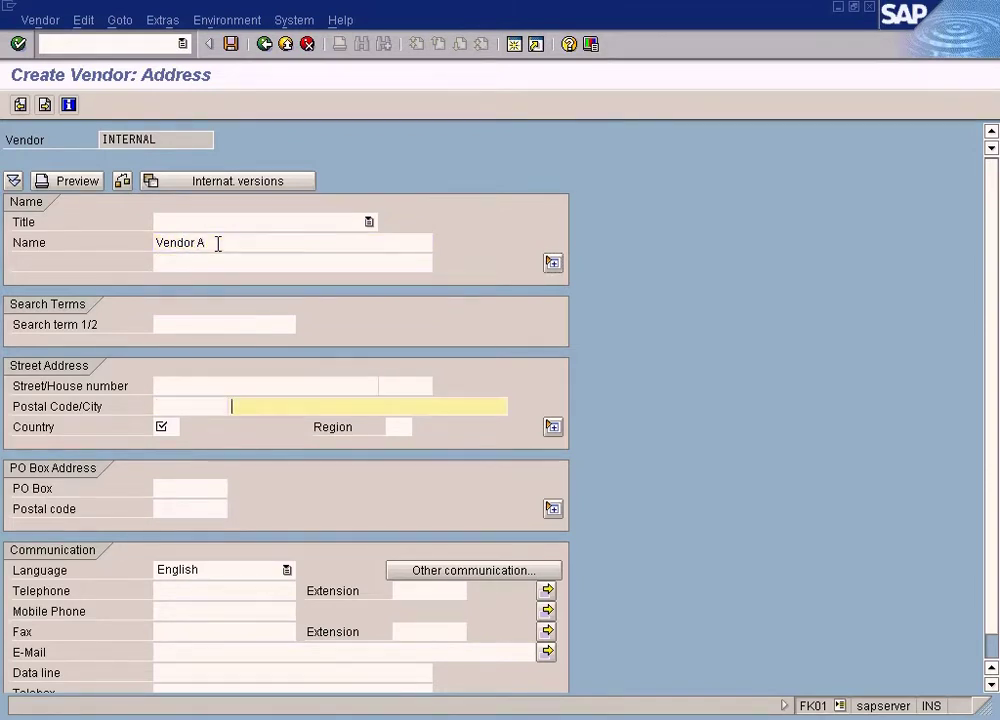
type("GB")
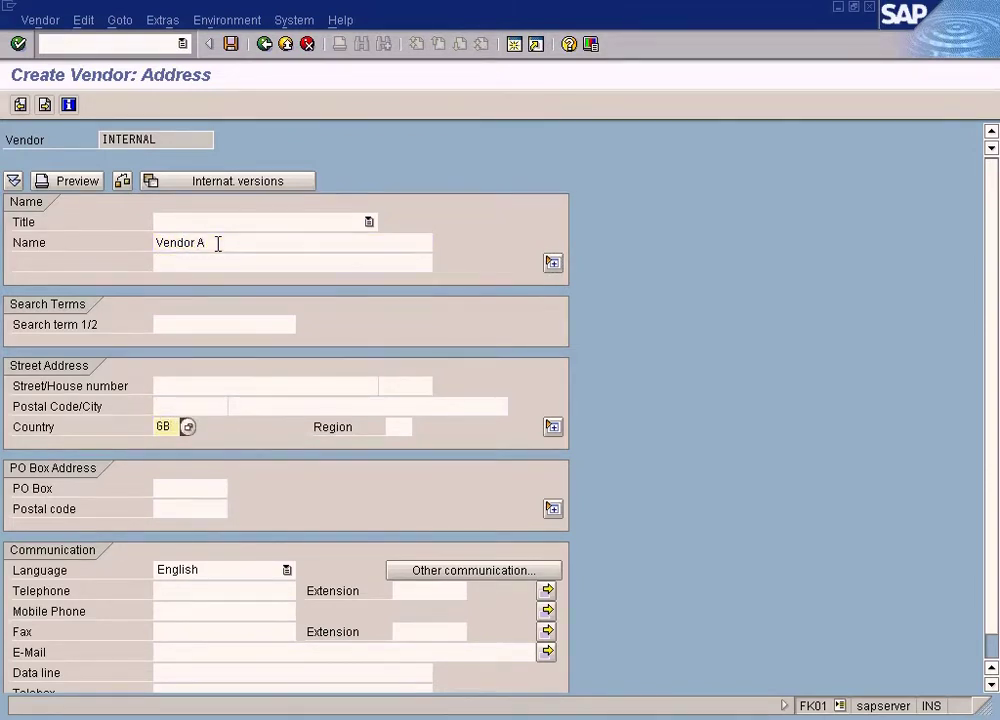
Step: Advance to the vendor's company code accounting information and choose 400001 as the reconciliation account
left_click(45, 106)
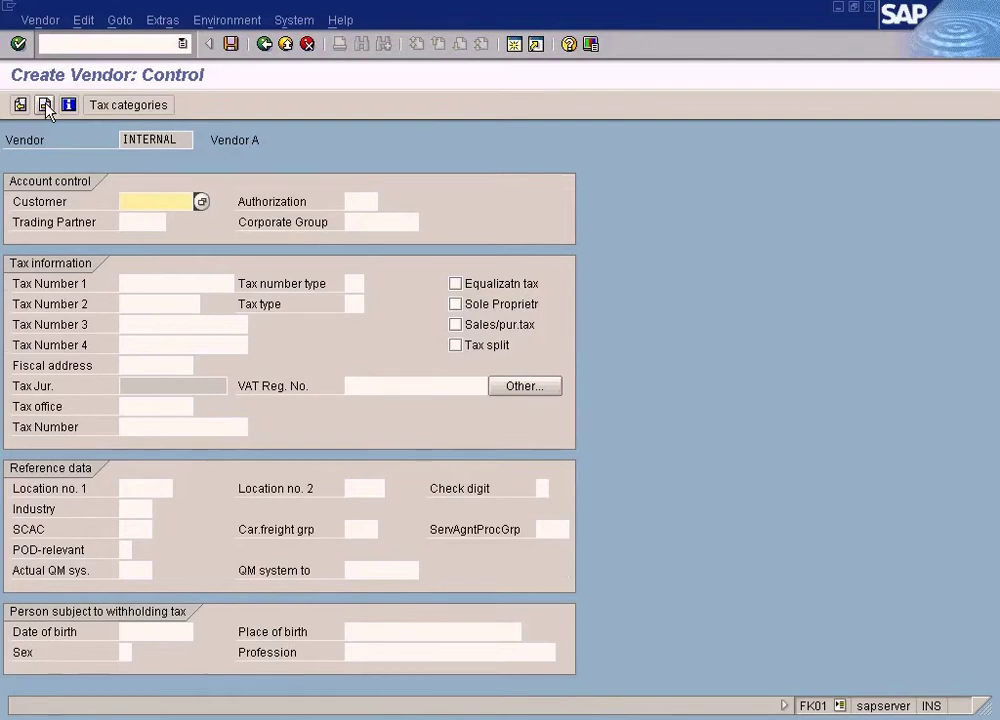
left_click(45, 106)
left_click(45, 107)
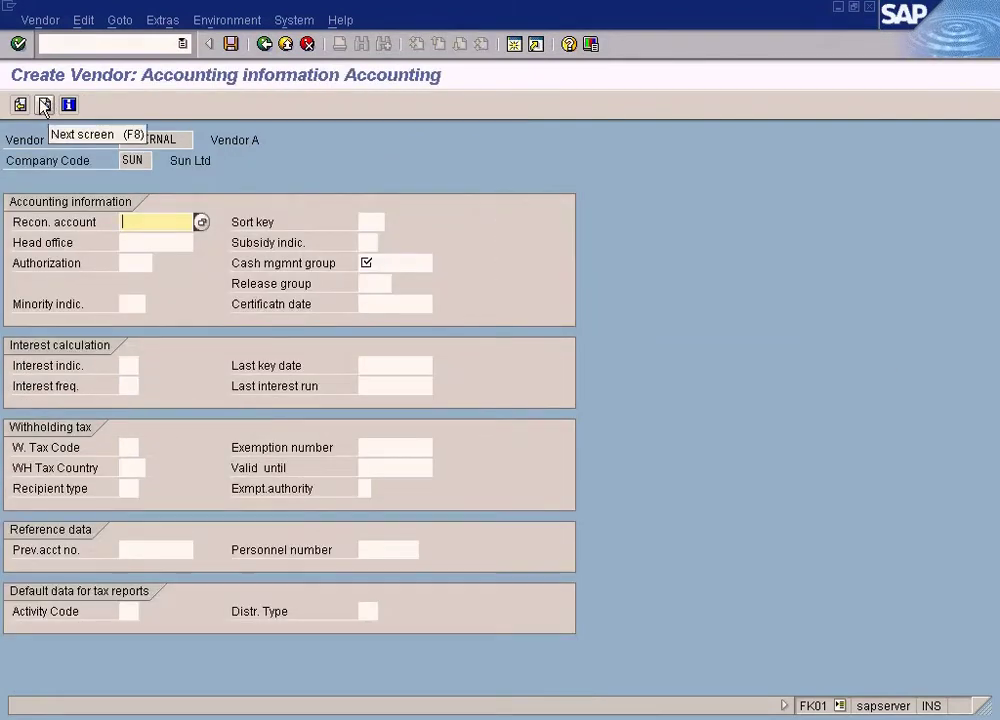
left_click(201, 223)
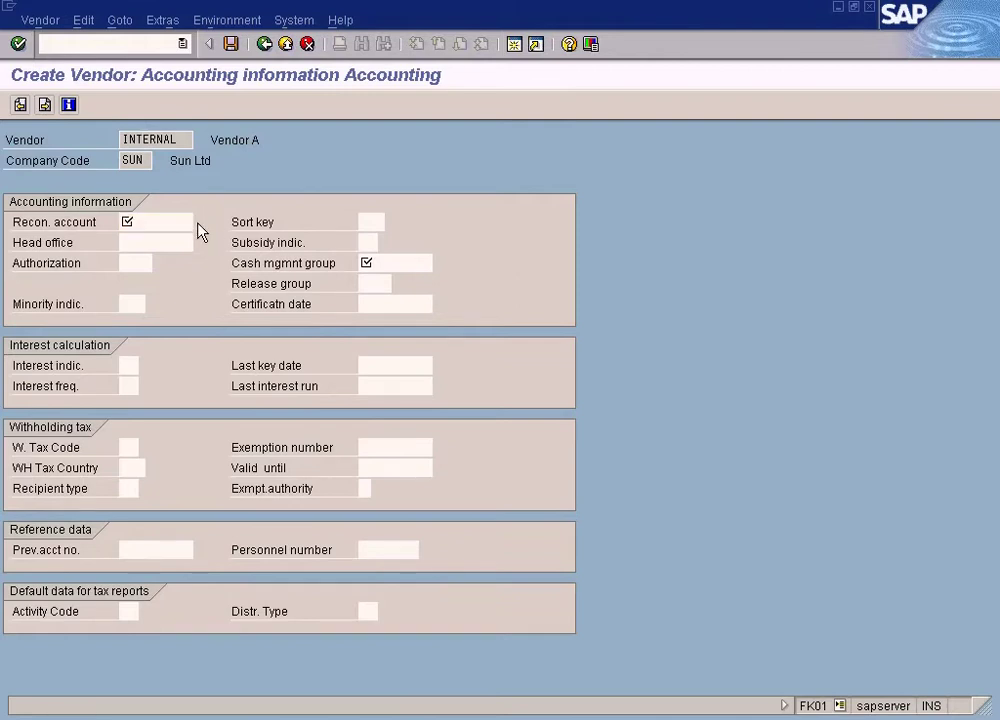
double_click(192, 264)
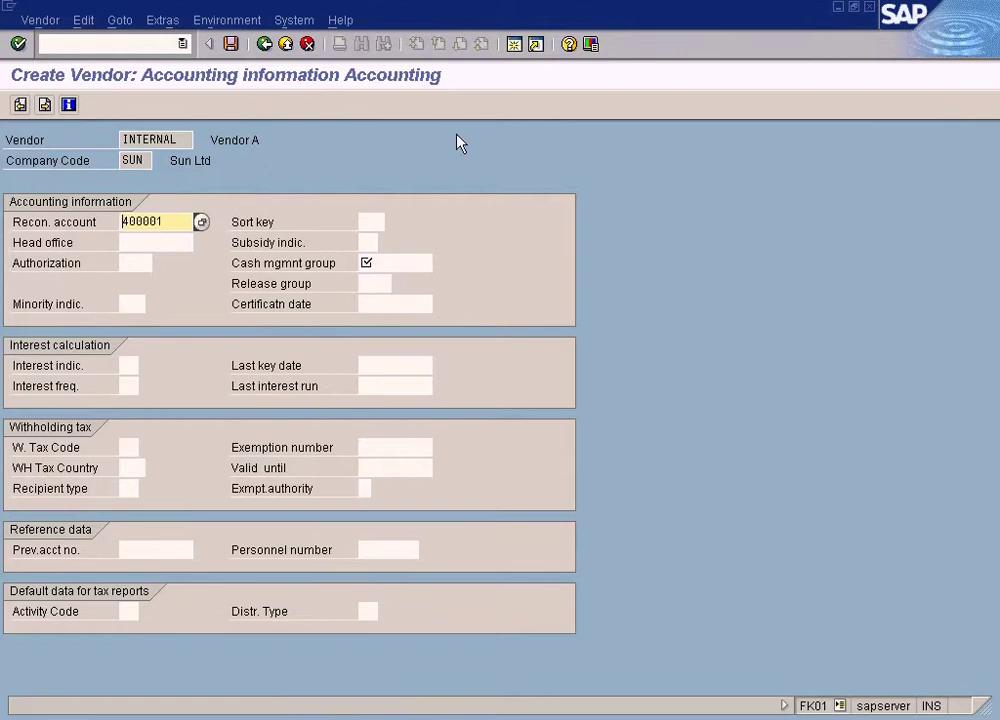
Step: Open a second session with transaction FS00 and display G/L account 400001 in company code SUN
left_click(514, 45)
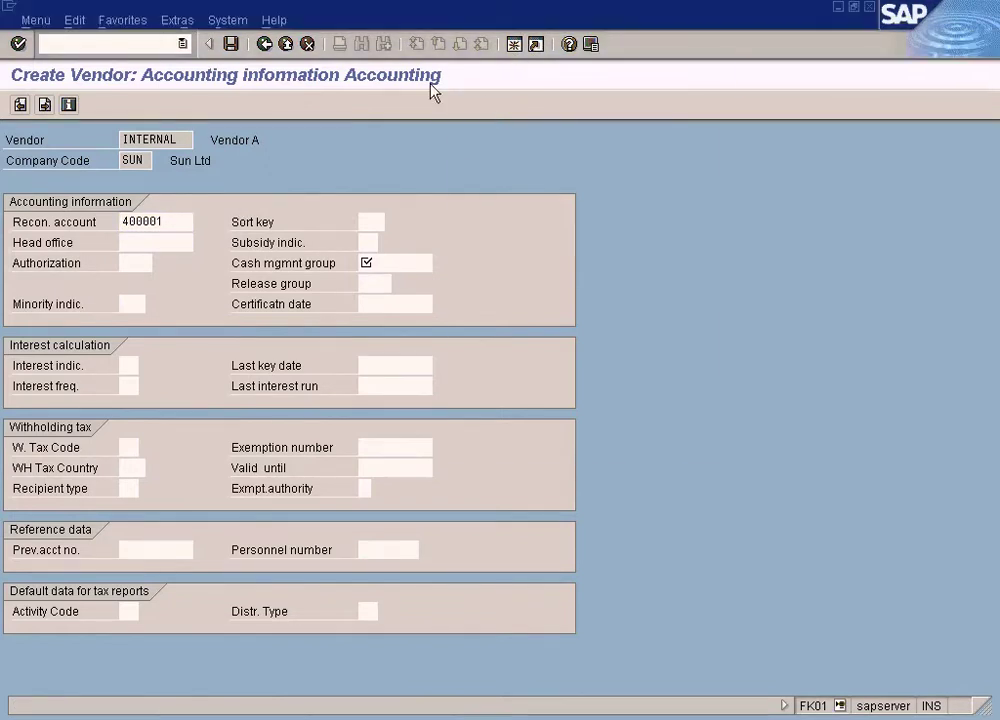
type("fs00")
key("Return")
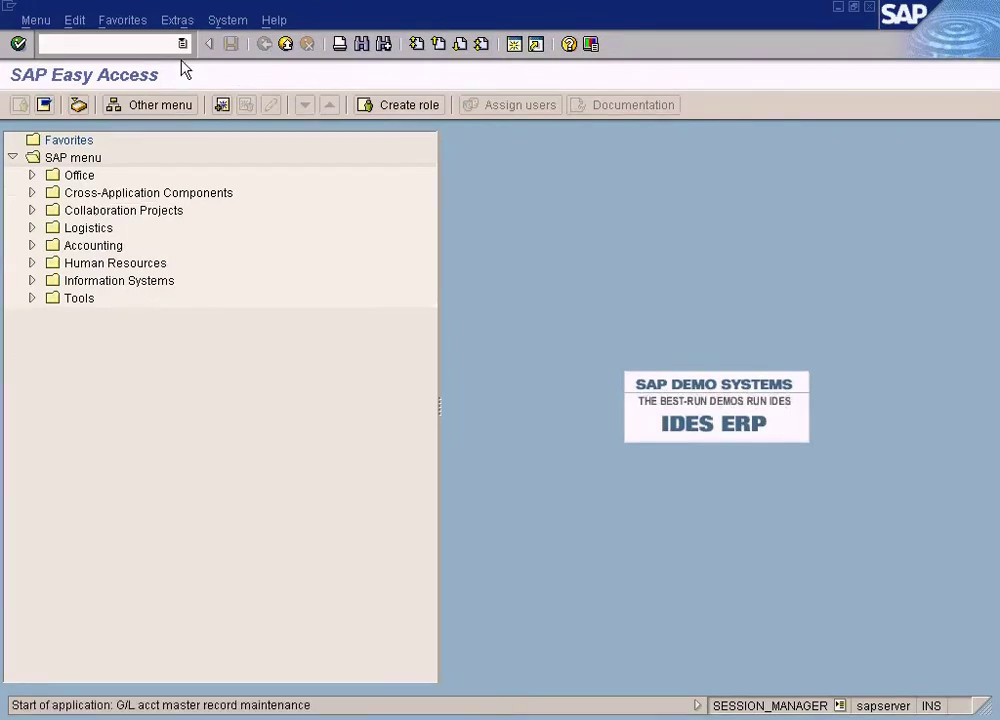
double_click(166, 140)
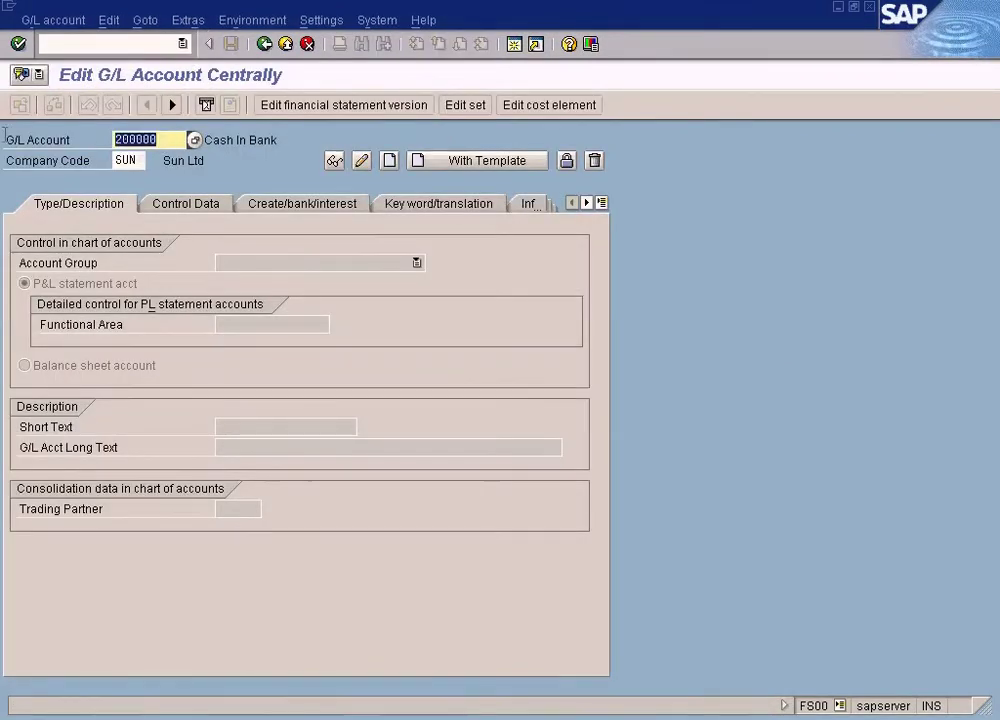
type("400001")
key("Return")
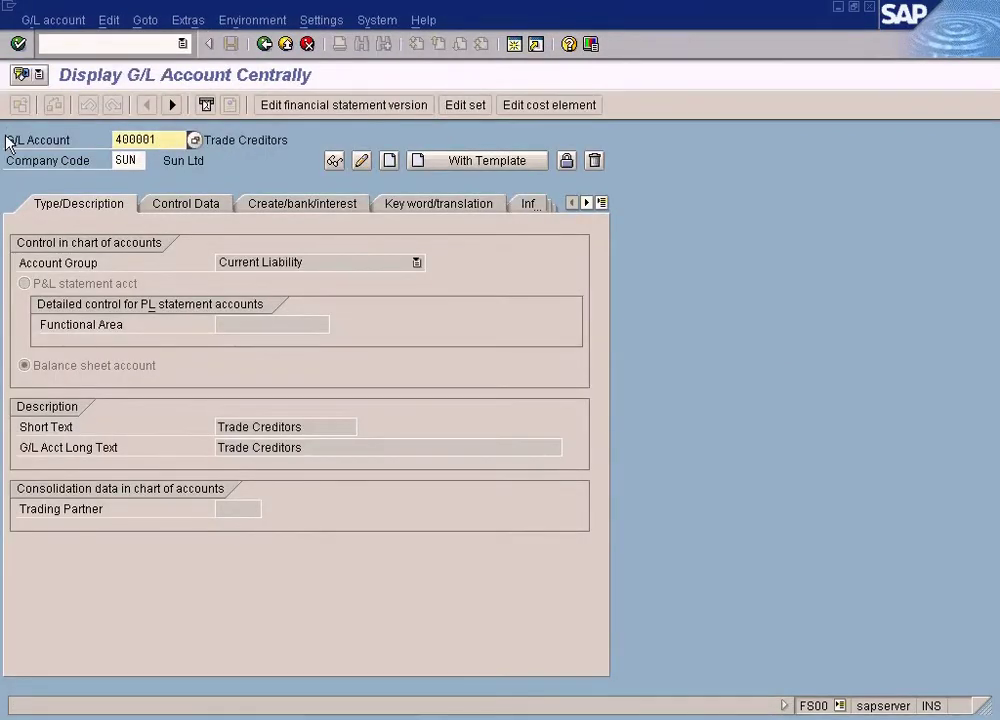
Step: Examine the control data of G/L account 400001, in particular the account type it reconciles
left_click(214, 208)
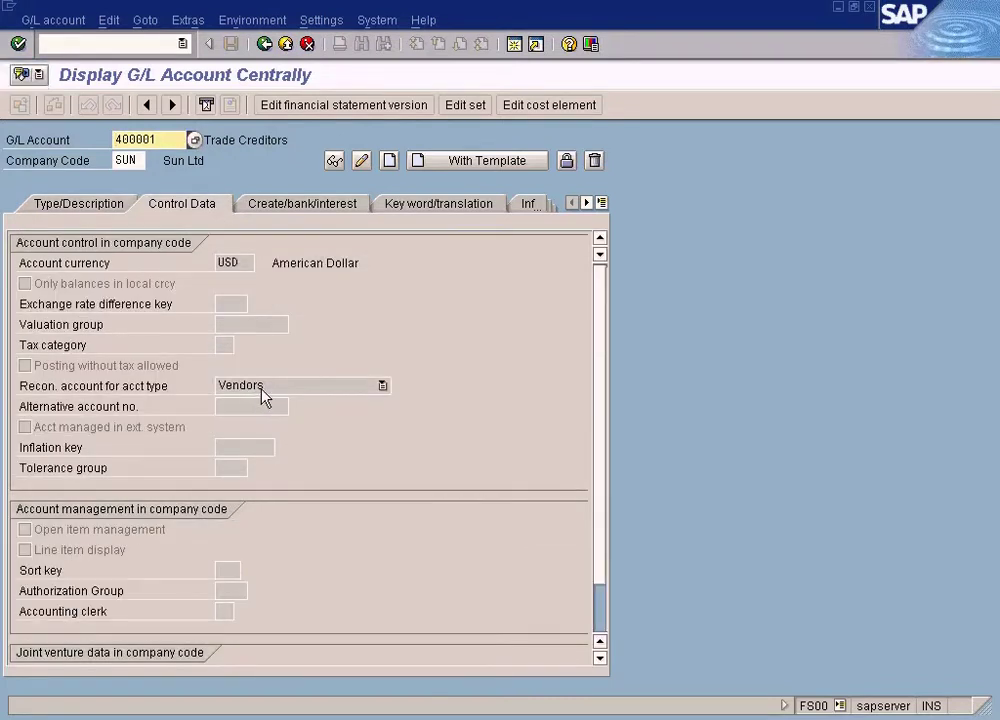
left_click(143, 388)
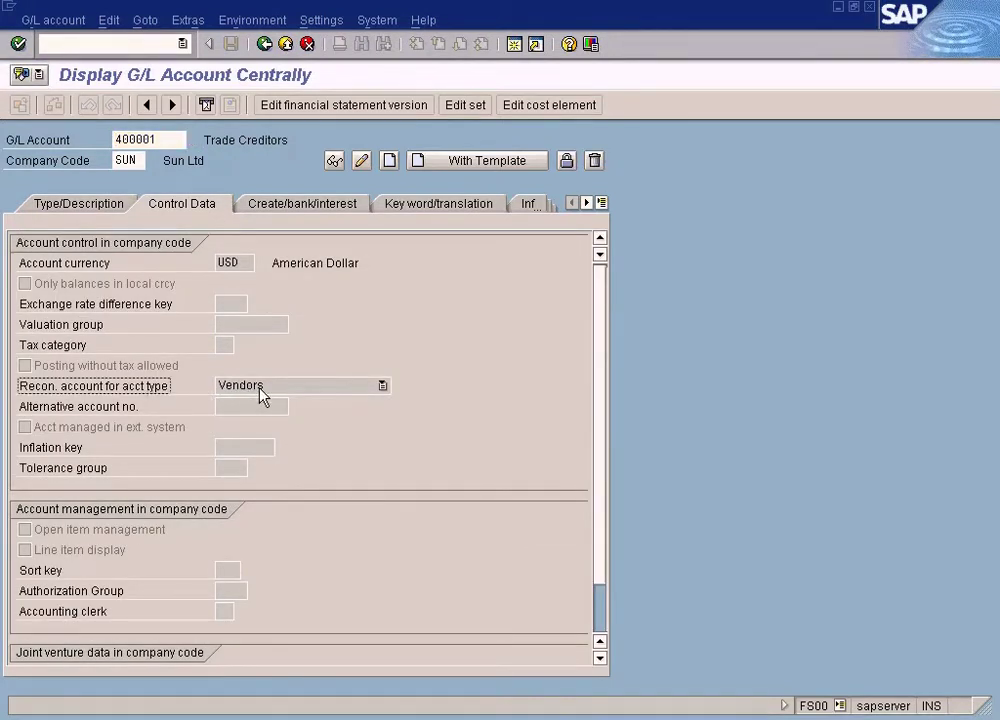
left_click(260, 394)
left_click(150, 142)
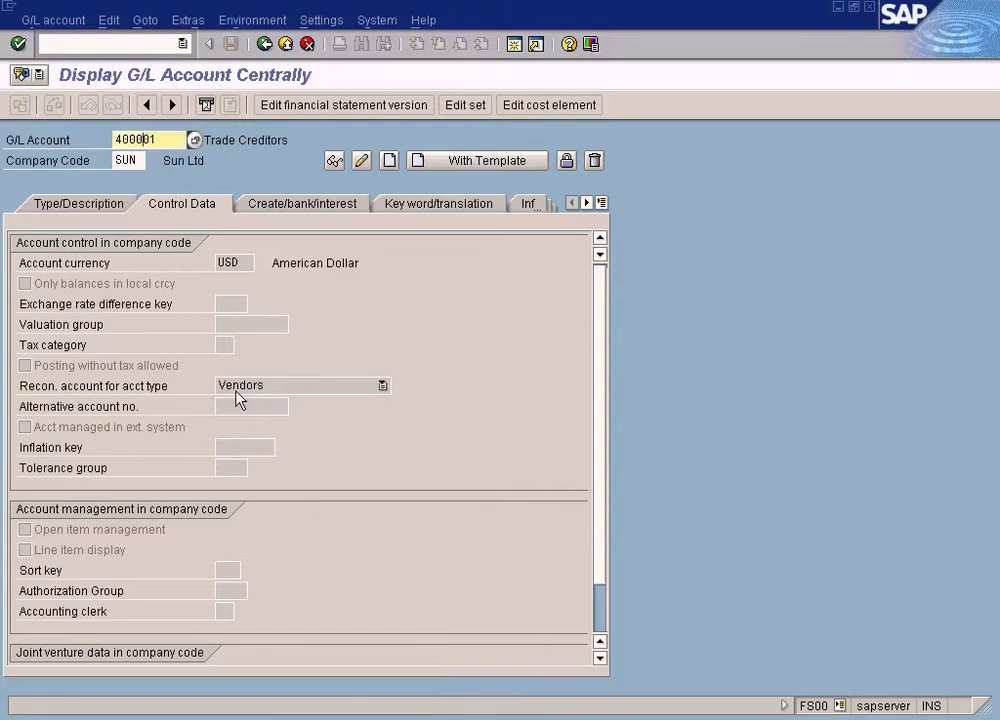
left_click(268, 390)
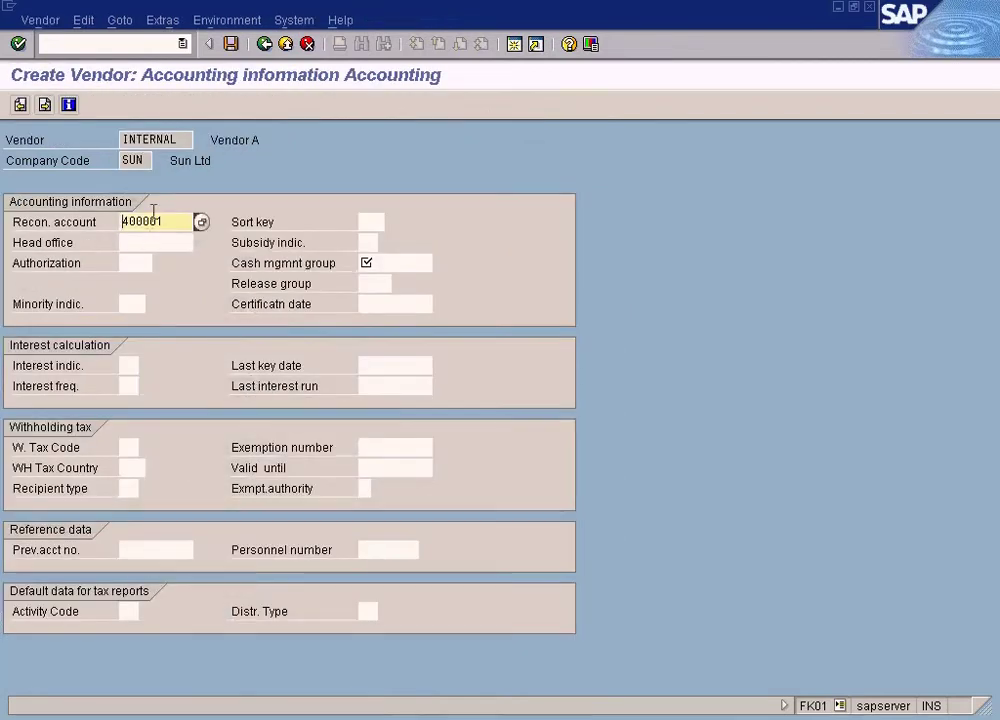
Step: Return to the vendor's accounting information and reselect 400001 Trade Creditors from the possible reconciliation accounts
left_click(201, 222)
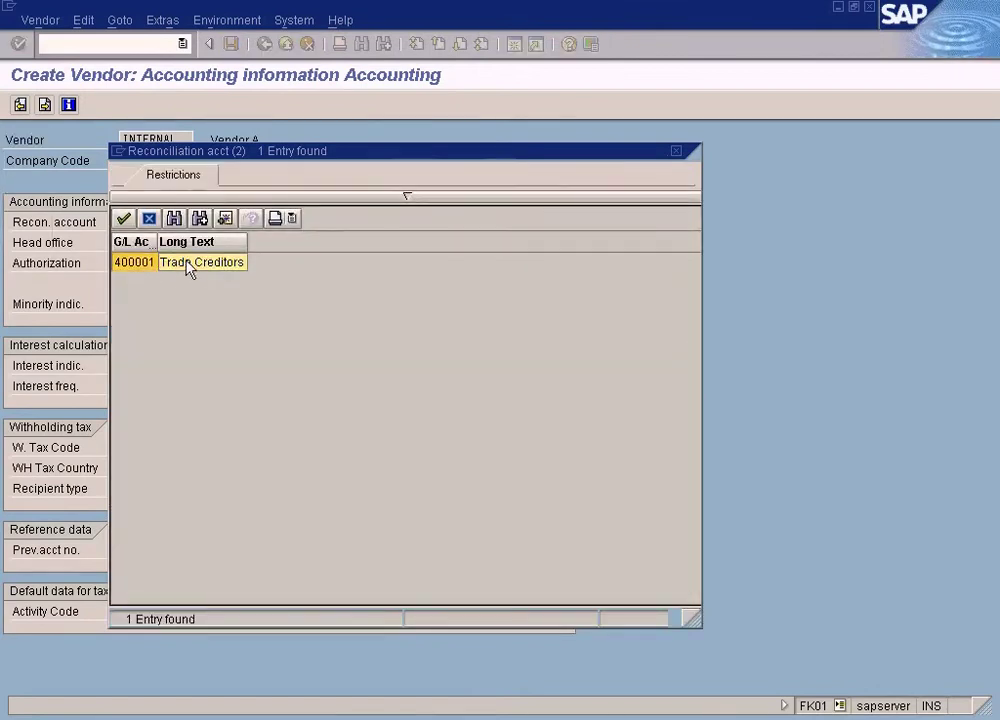
double_click(138, 264)
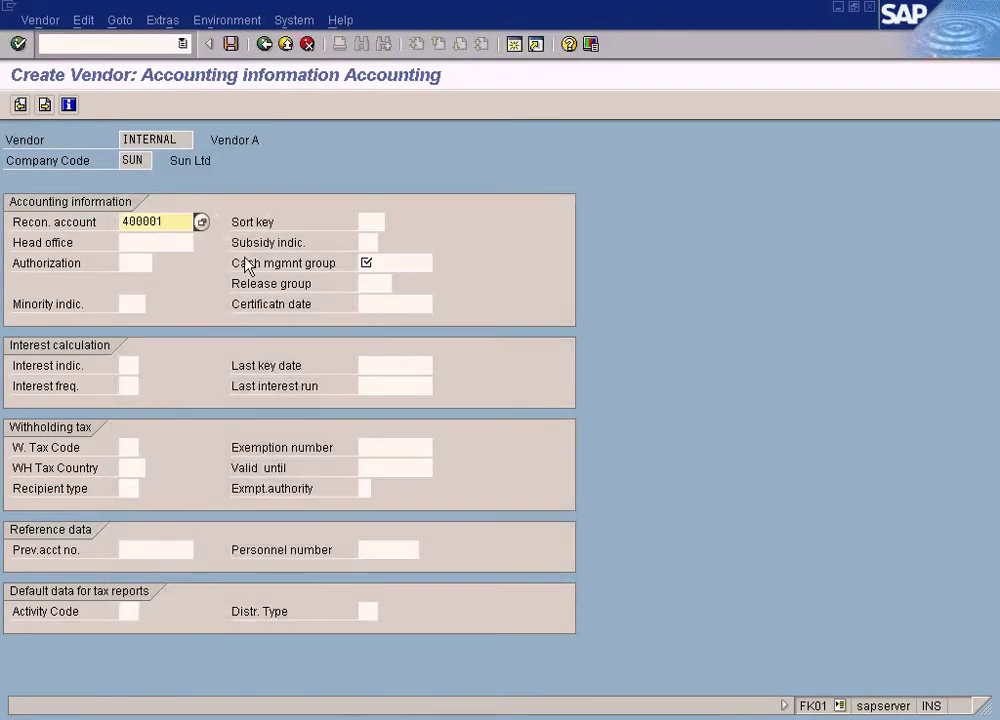
double_click(198, 224)
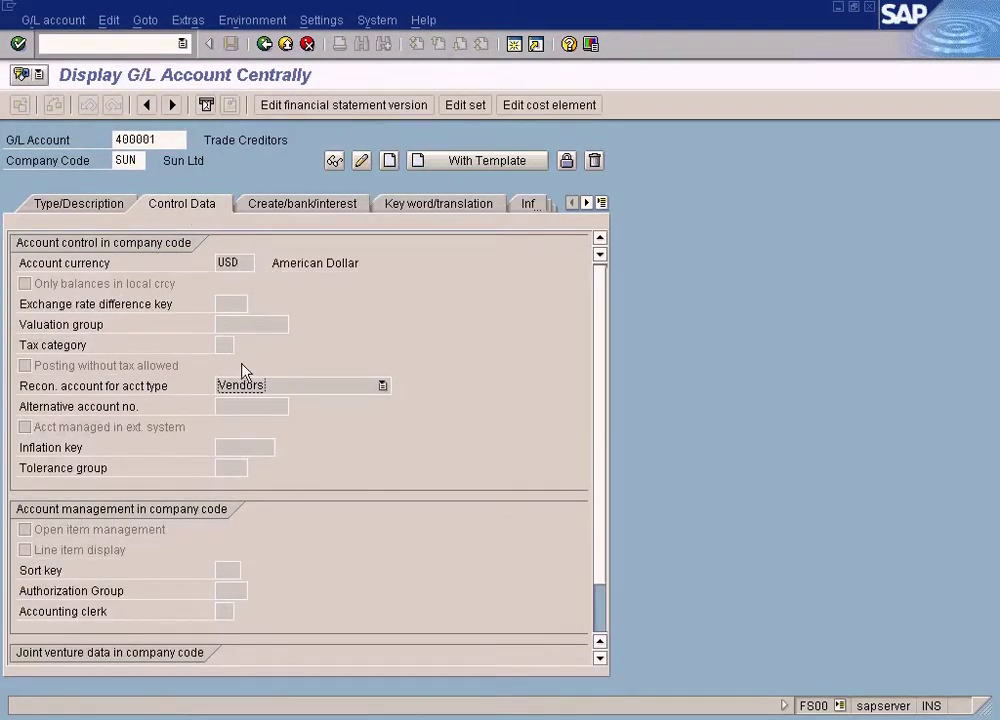
Step: Compare the G/L account's control data with the reconciliation accounts offered for the vendor, and close the list without choosing one
left_click(161, 140)
left_click(165, 139)
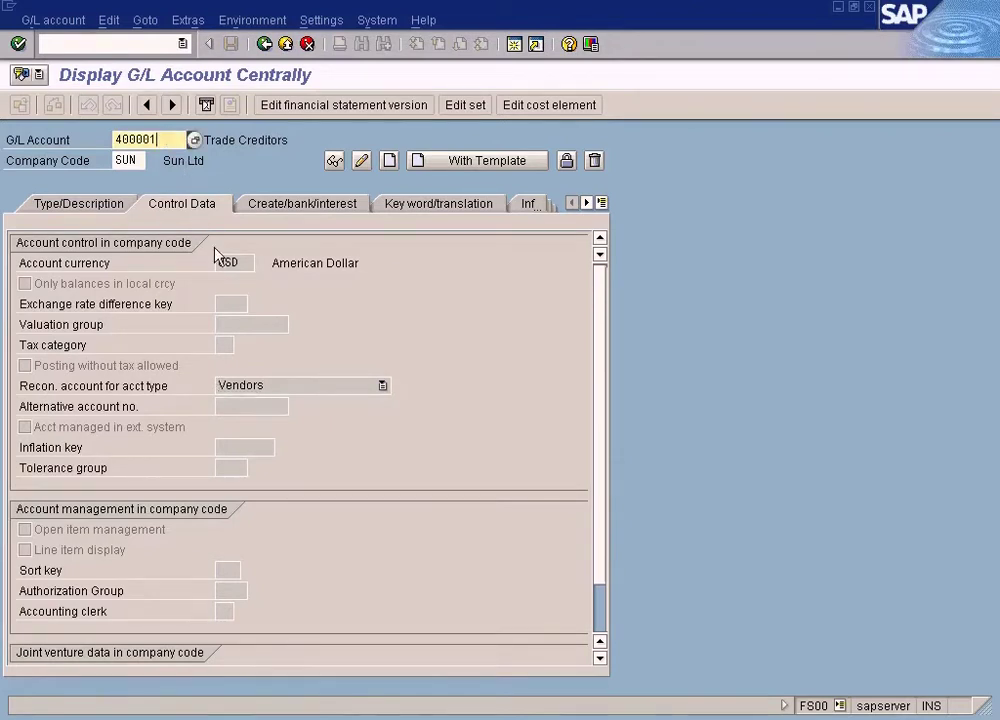
key("F3")
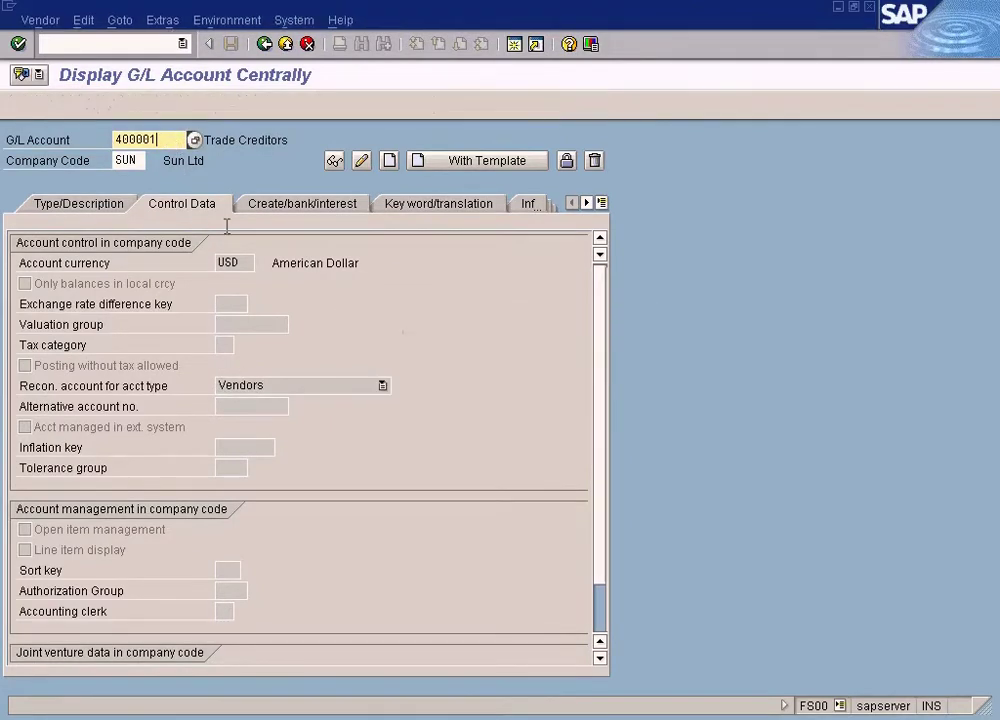
left_click(202, 222)
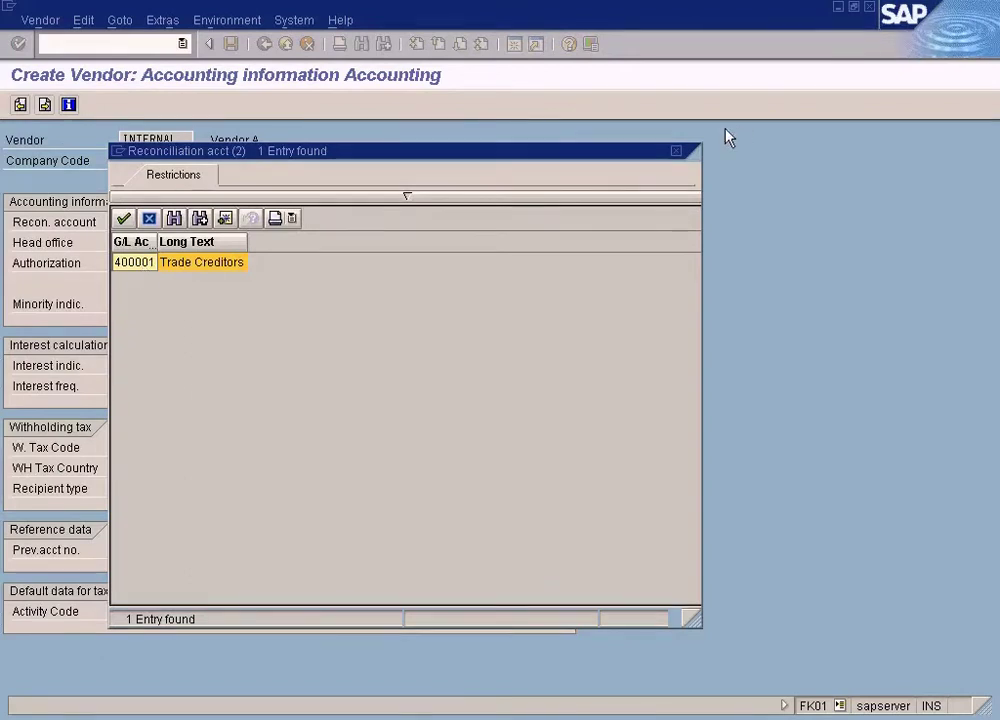
left_click(676, 152)
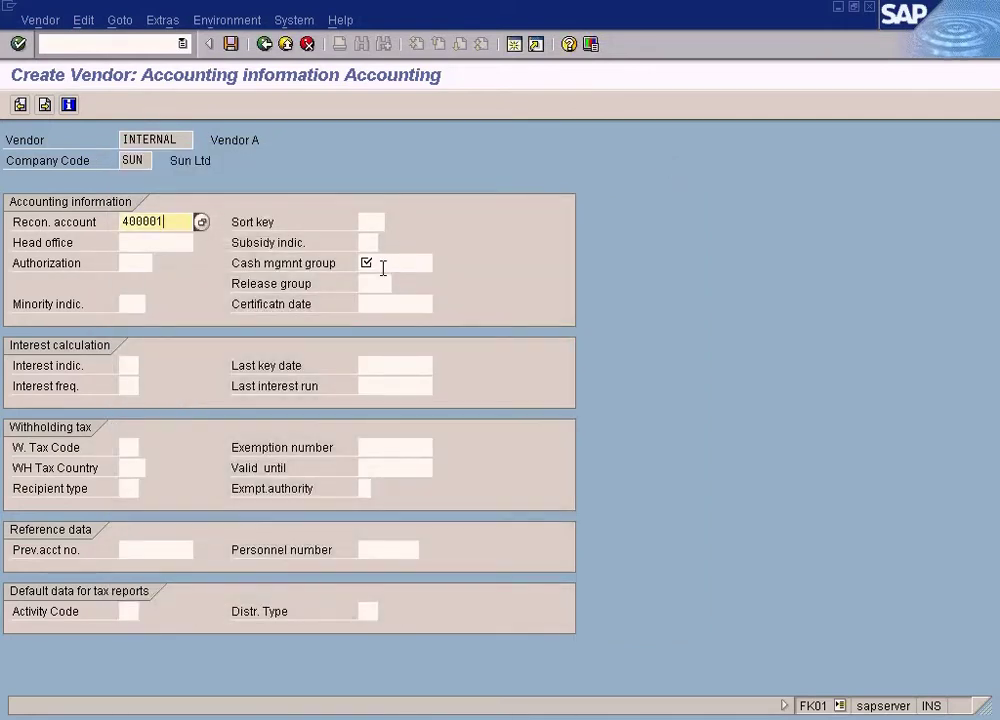
Step: Set the vendor's cash management group to A1, Domestic payments (A/P), from the available planning groups
left_click(389, 263)
left_click(374, 243)
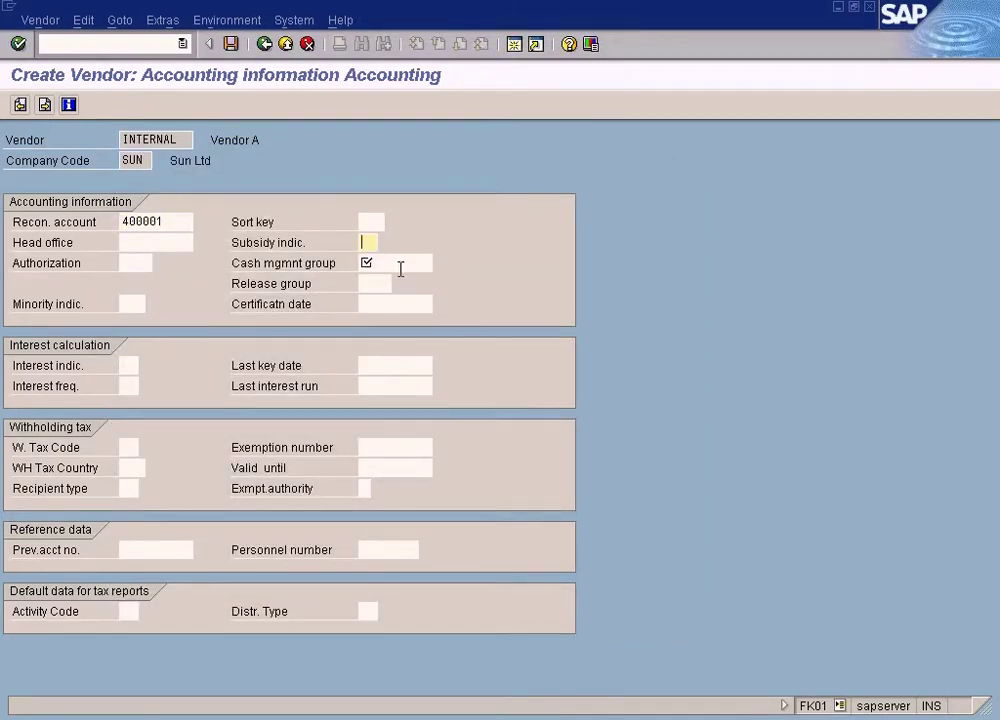
left_click(402, 265)
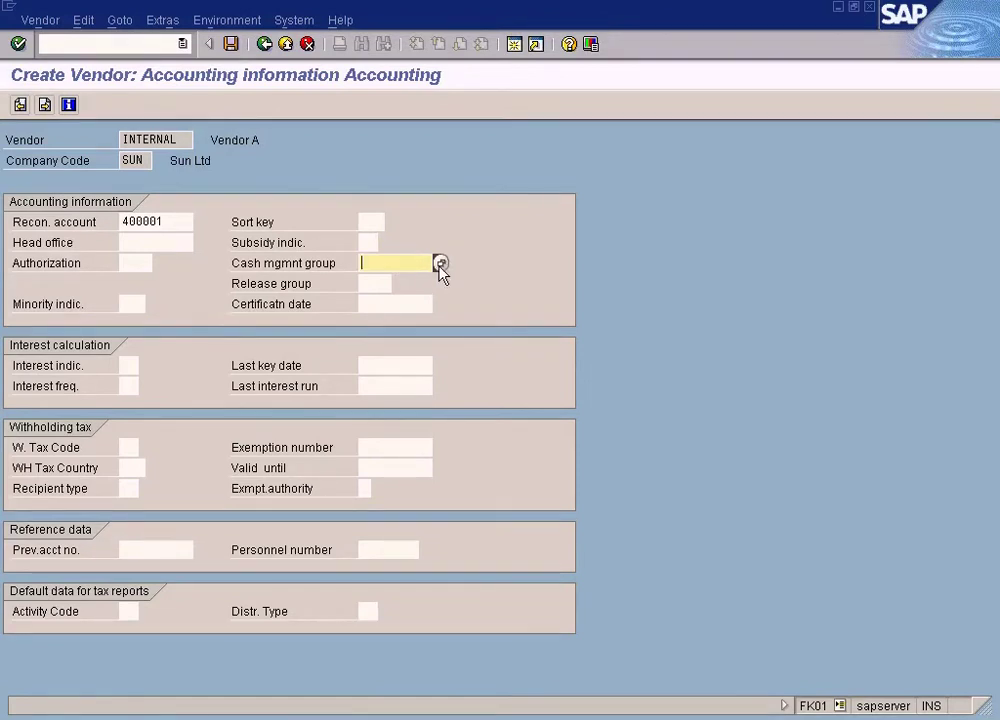
left_click(441, 263)
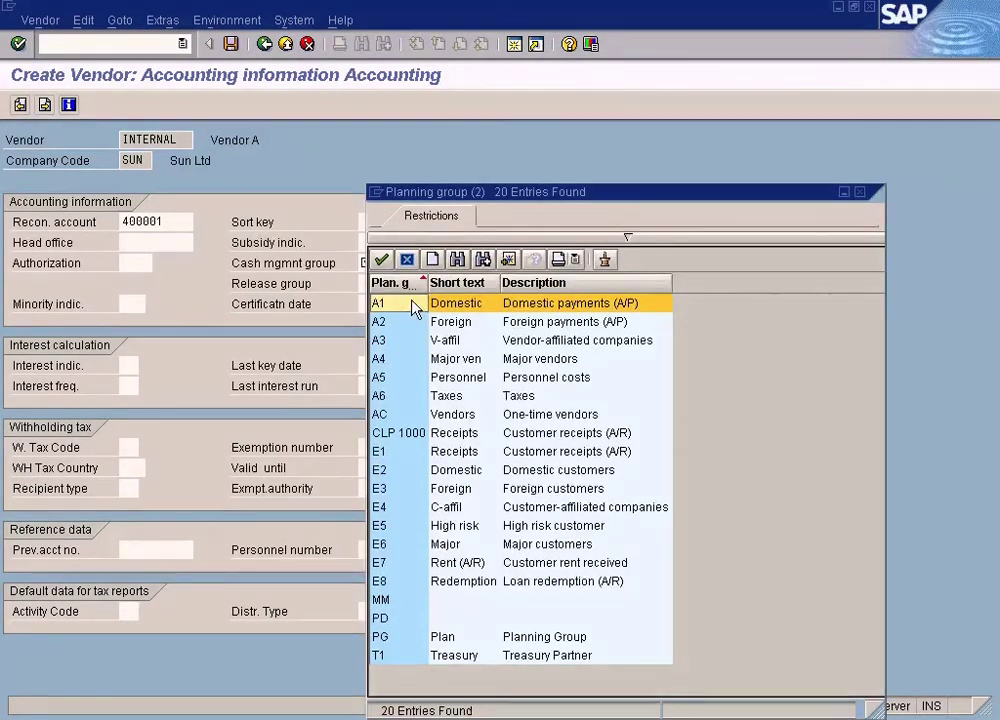
double_click(432, 305)
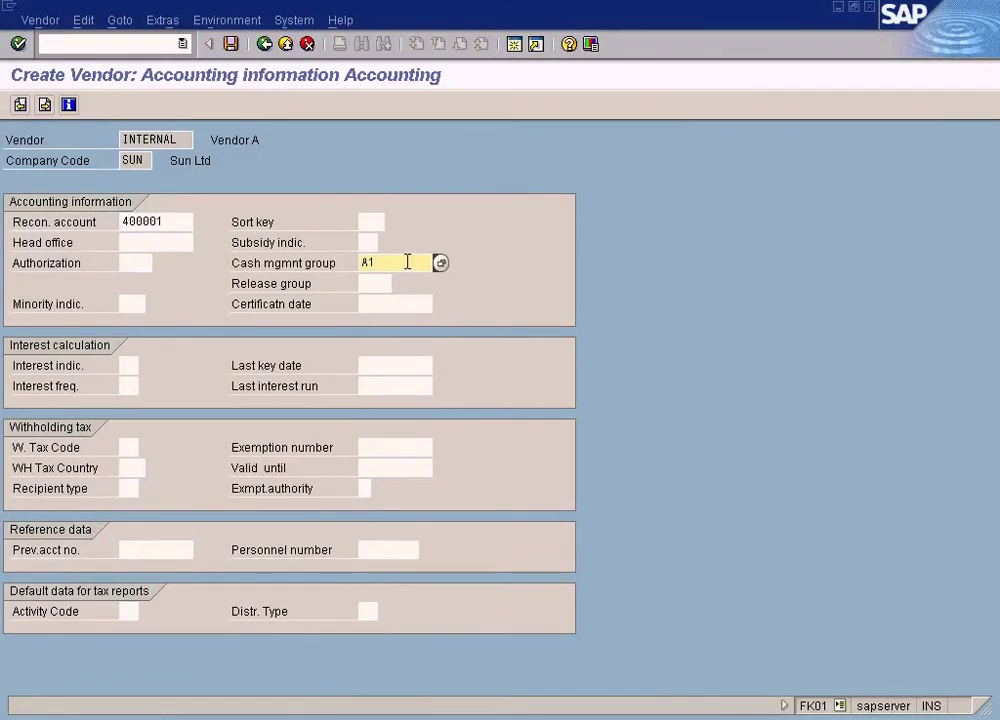
Step: Review the planning groups for the cash management group again and reselect A1
left_click_drag(403, 262, 285, 256)
left_click(441, 263)
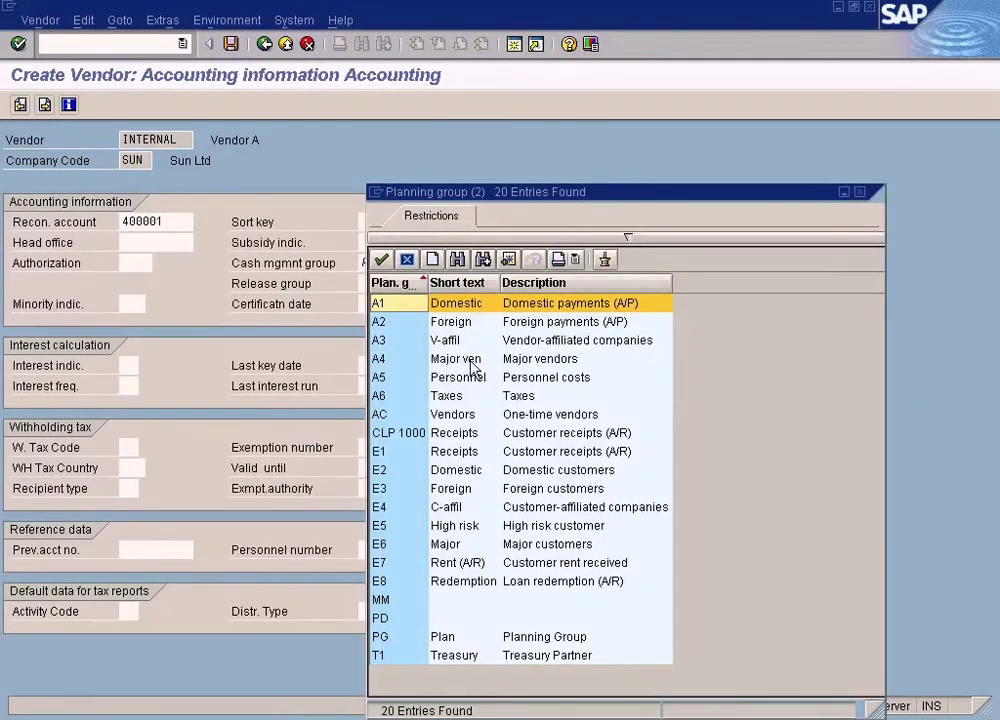
double_click(474, 313)
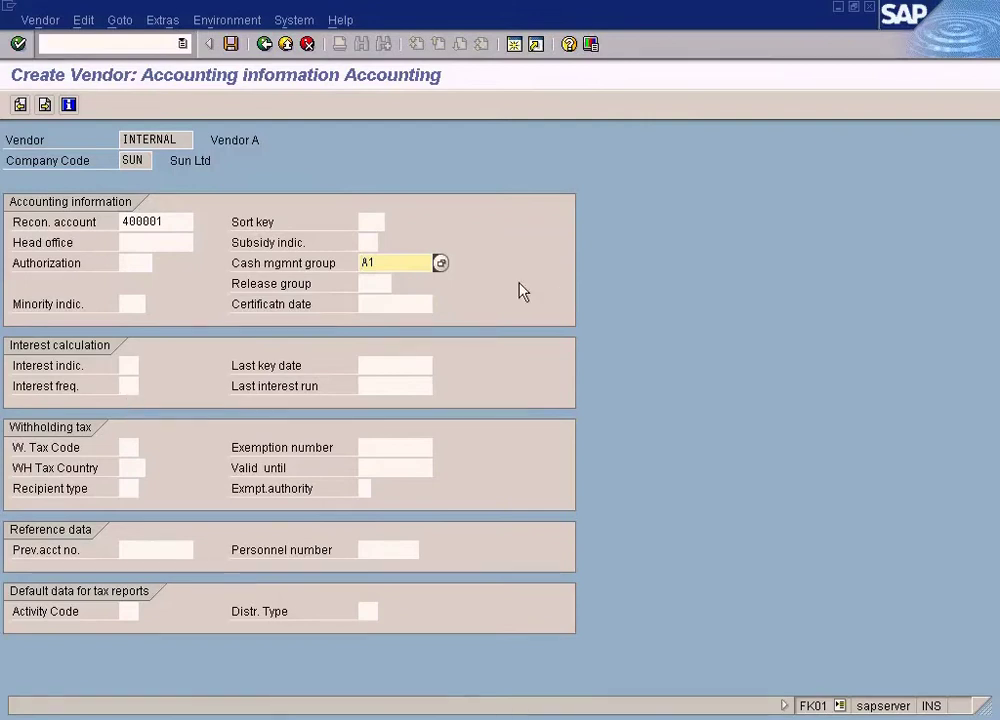
Step: Save the Vendor A master record and close the help window for the creation message
double_click(381, 266)
left_click(231, 44)
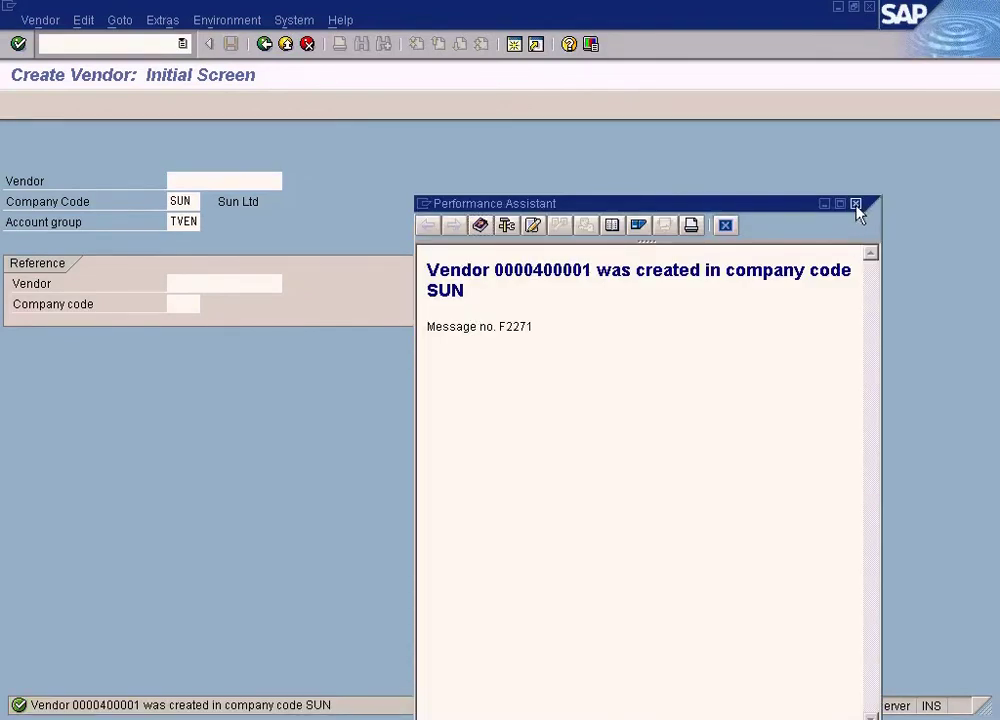
left_click(856, 204)
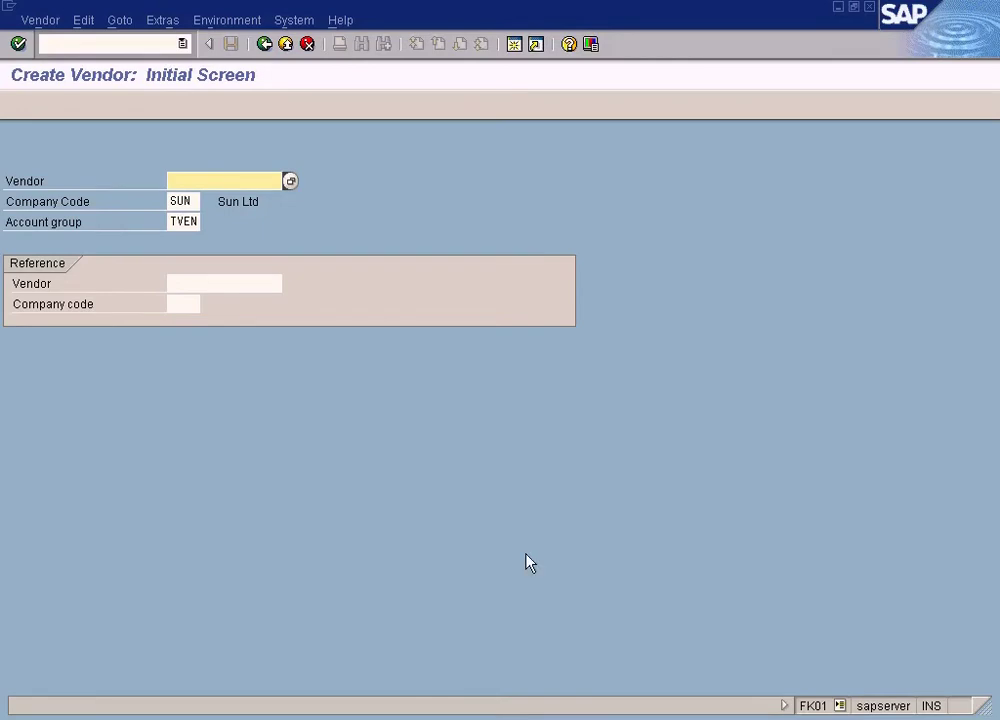
Step: Check the next vendor master data entry in the SAP Training2 Word document and return to the Create Vendor initial screen in SAP
key("alt+Tab")
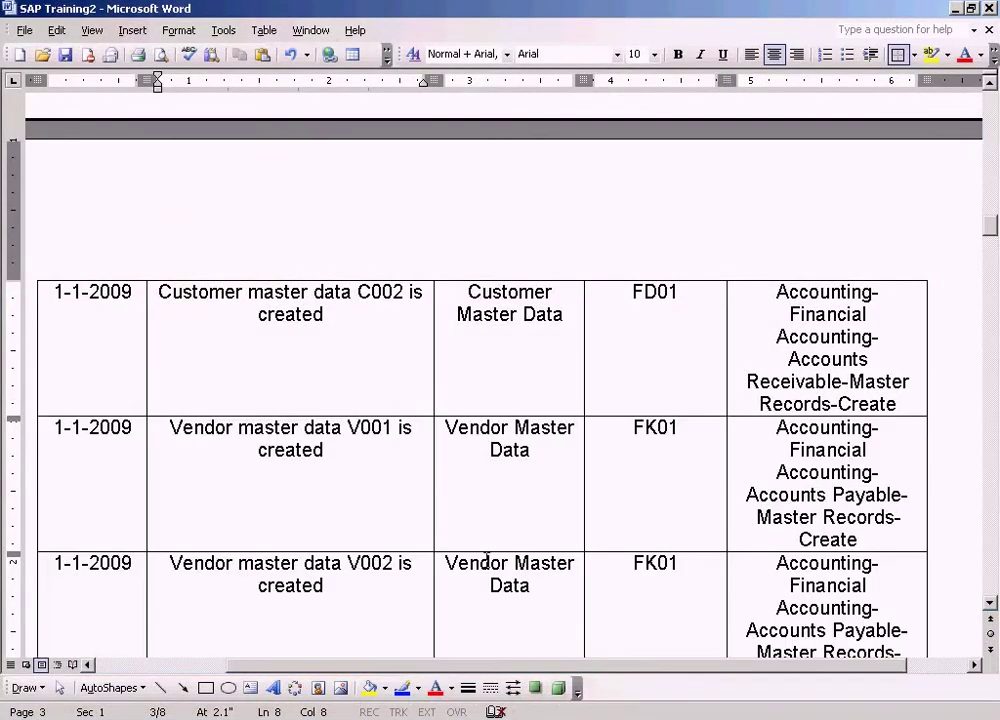
scroll(378, 583, "down", 3)
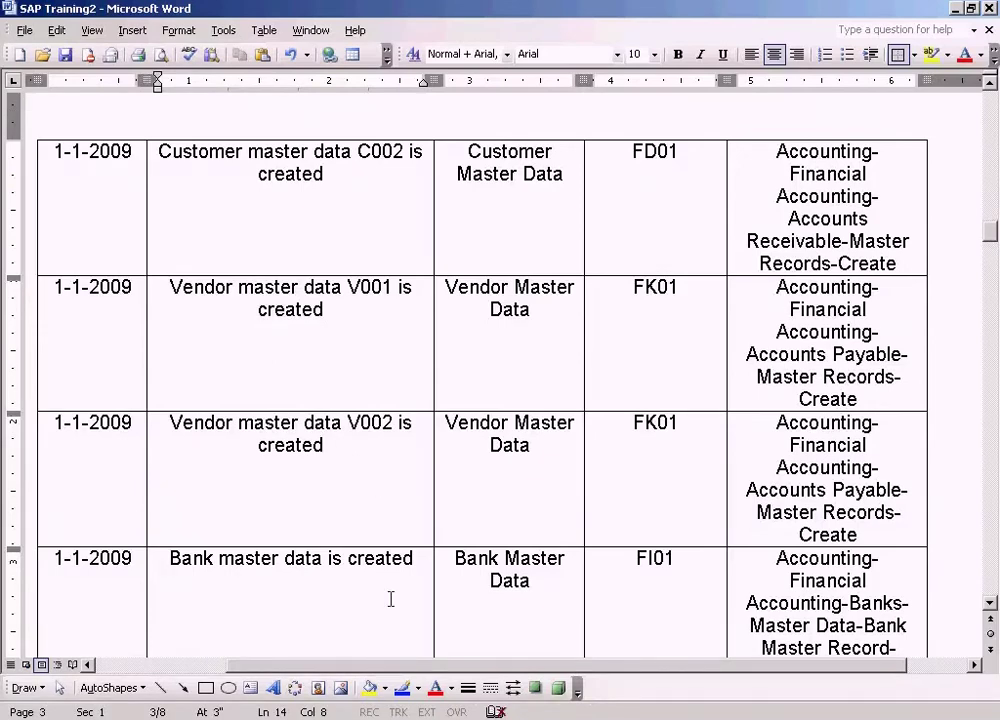
left_click(380, 719)
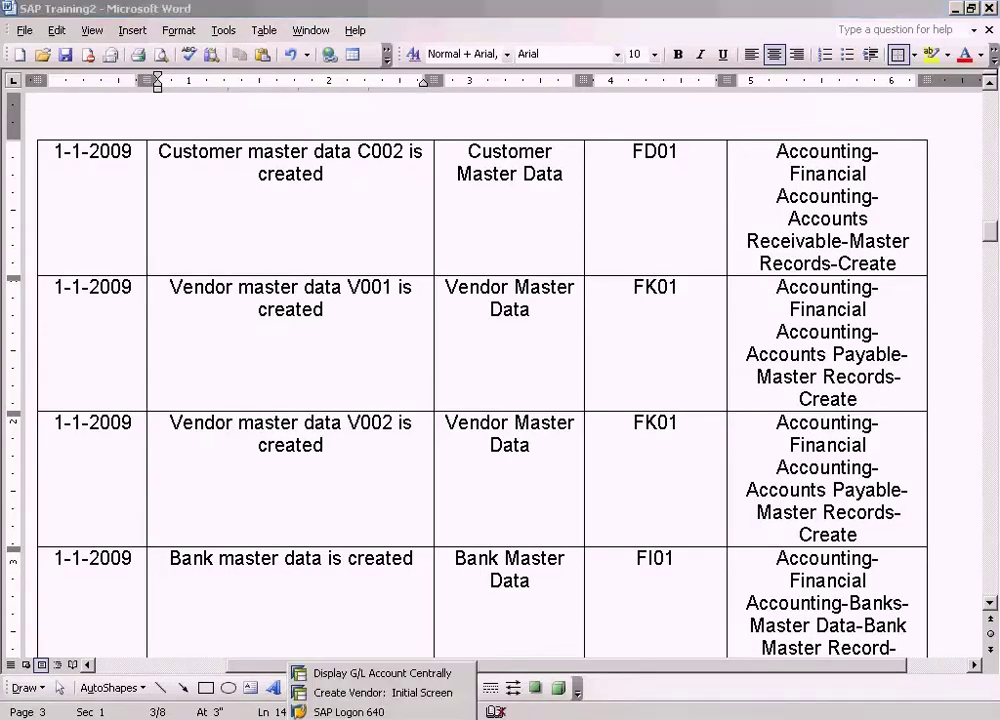
left_click(392, 693)
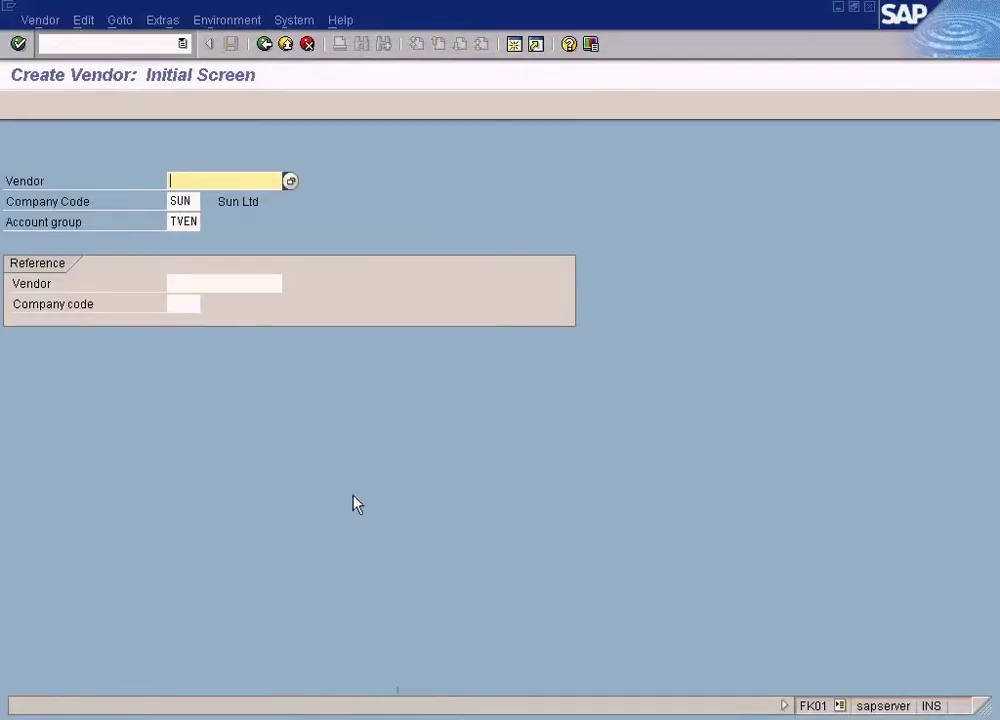
Step: Continue to the address data of a second TVEN vendor in company code SUN and enter Vendor B as the name
key("Return")
left_click(245, 241)
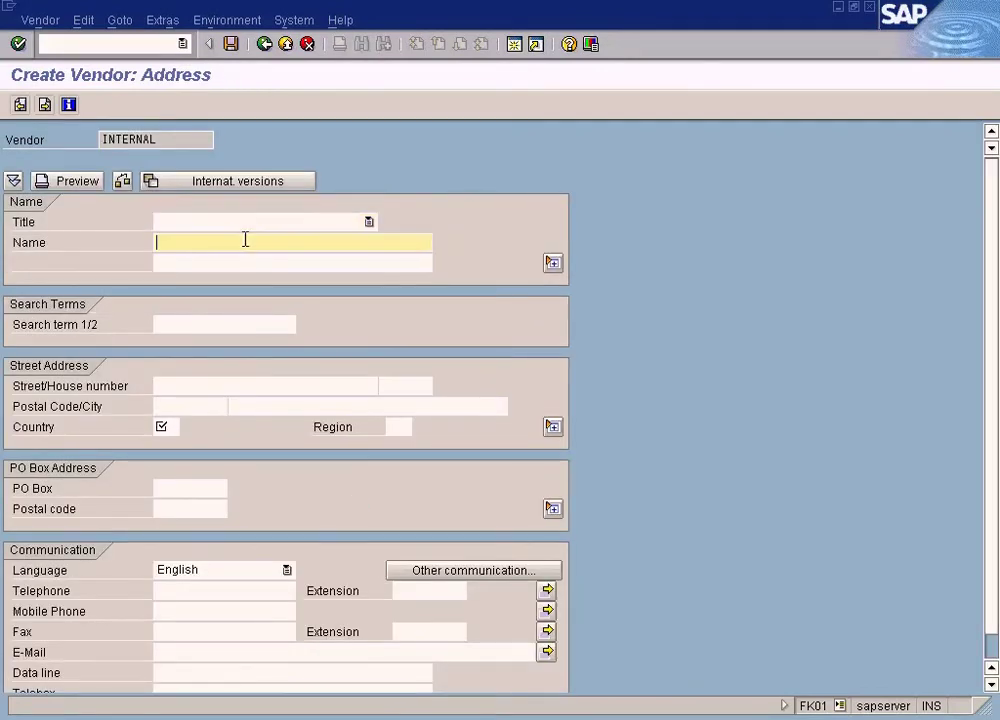
type("Ved")
key("BackSpace")
type("n")
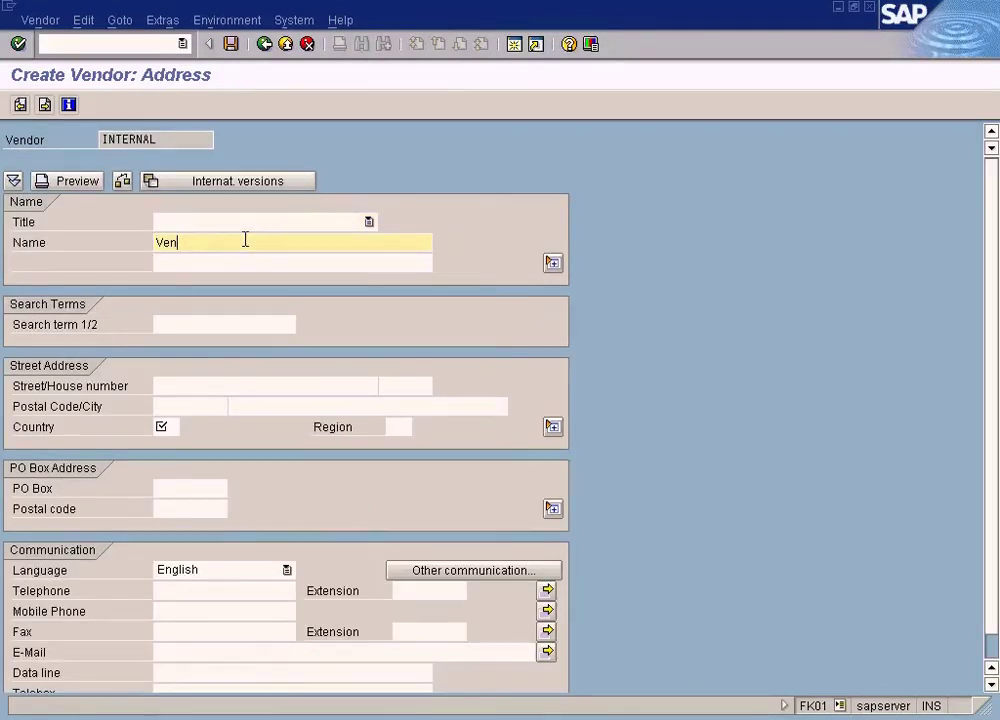
type("dor ")
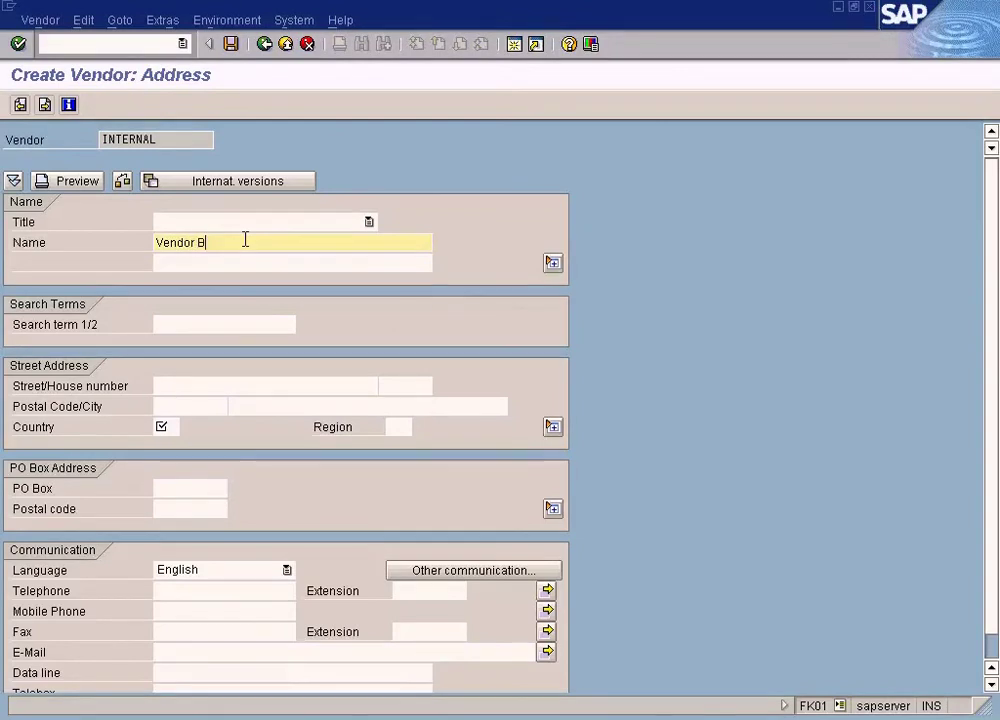
type("B")
Step: Enter GB as Vendor B's country and advance to the company code accounting information, leaving the payment transaction data empty
key("Tab")
key("Tab")
key("Tab")
key("Tab")
key("Tab")
key("Tab")
key("Tab")
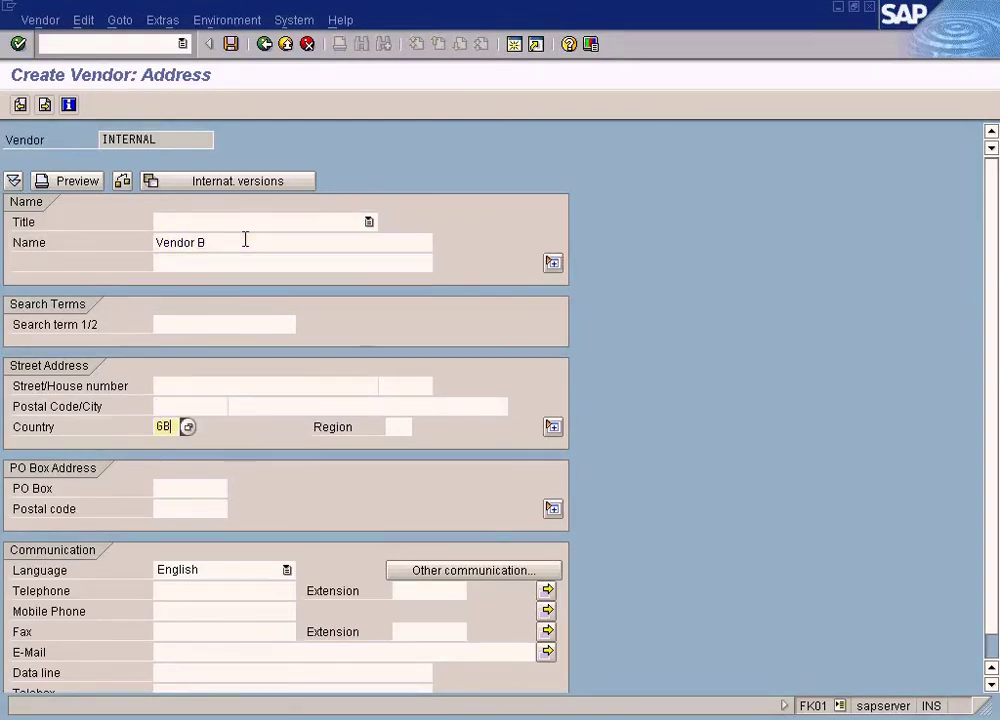
key("Return")
key("Return")
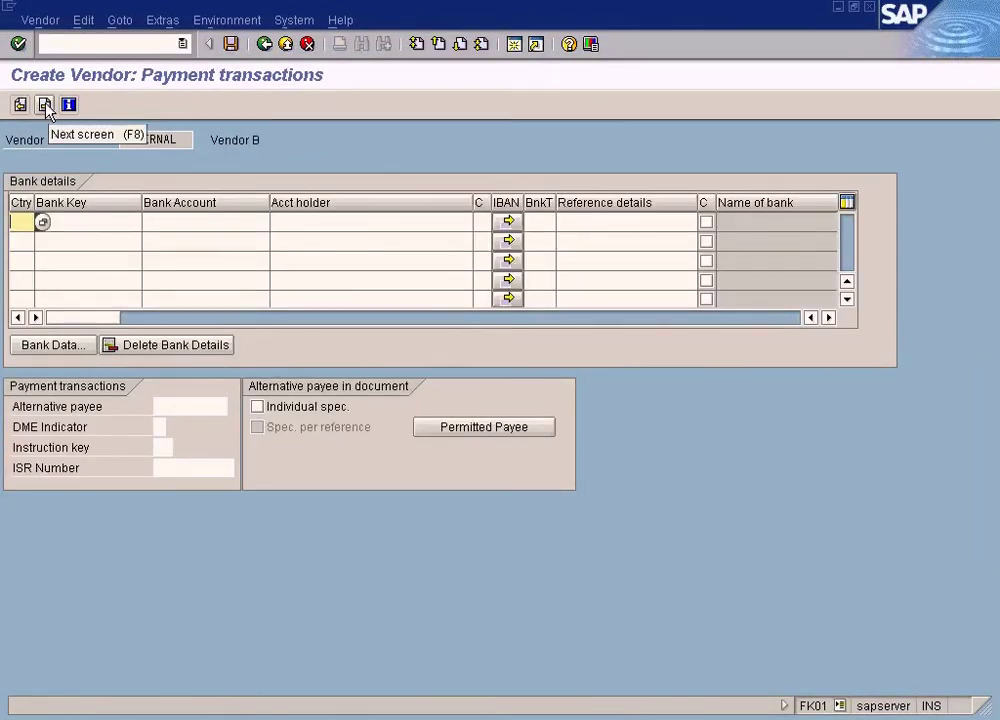
key("Return")
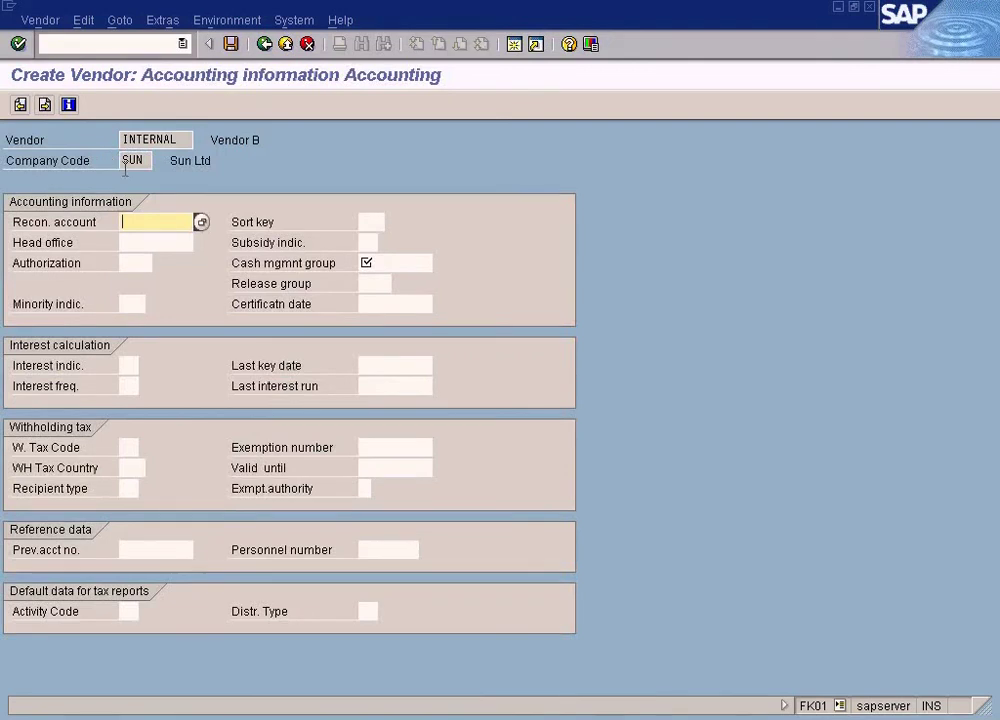
Step: Save Vendor B with reconciliation account 400001 and cash management group A1, Domestic payments (A/P)
left_click(200, 223)
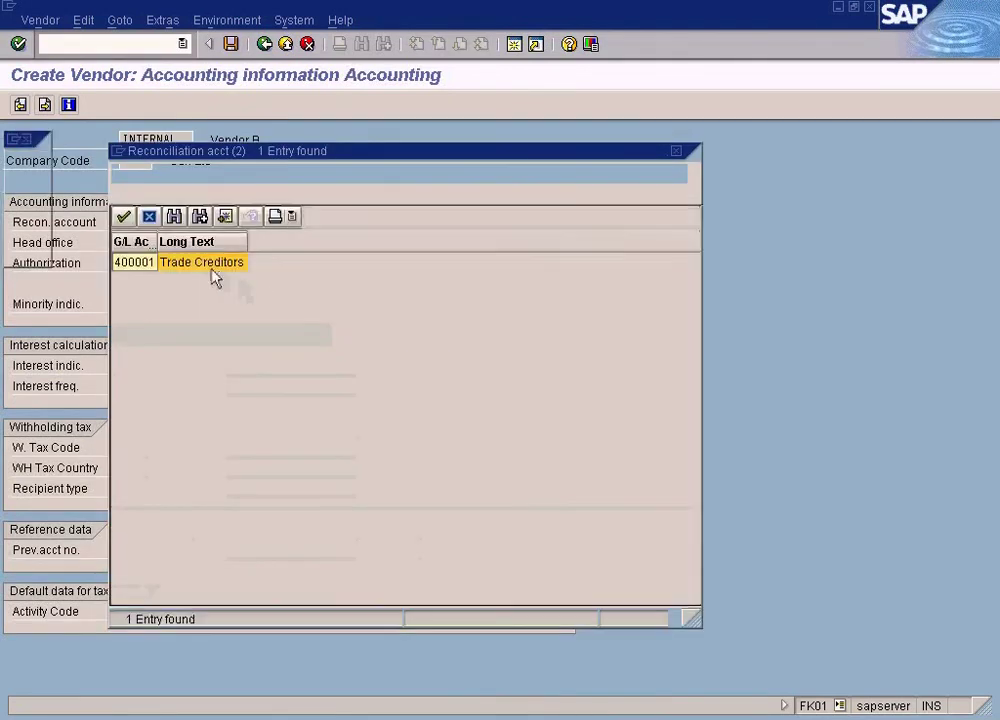
double_click(200, 263)
left_click(380, 263)
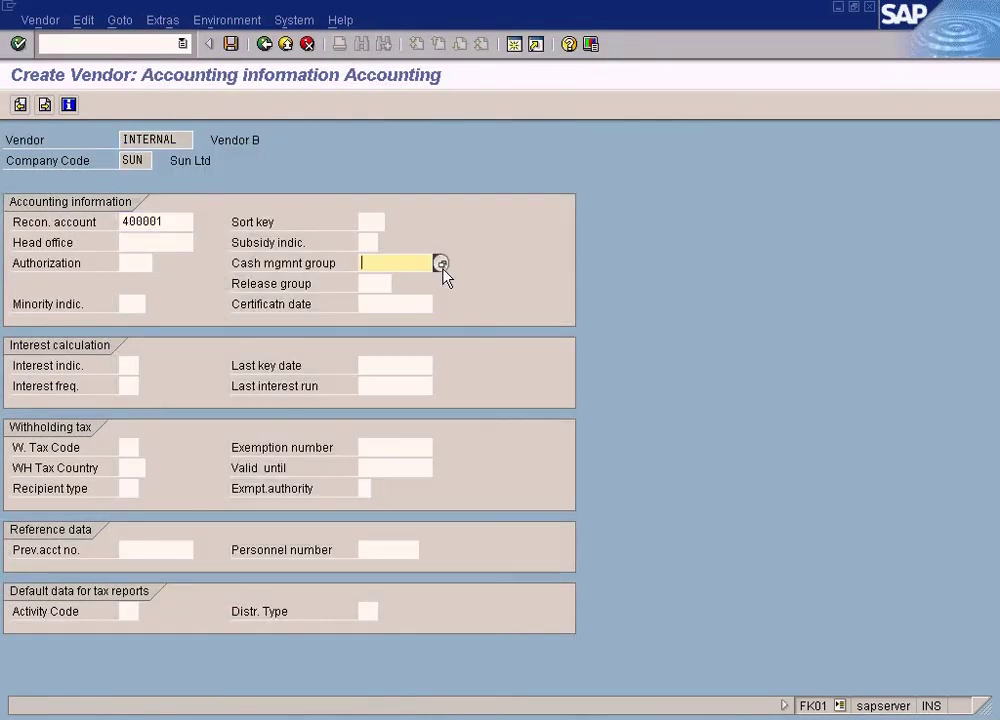
key("F4")
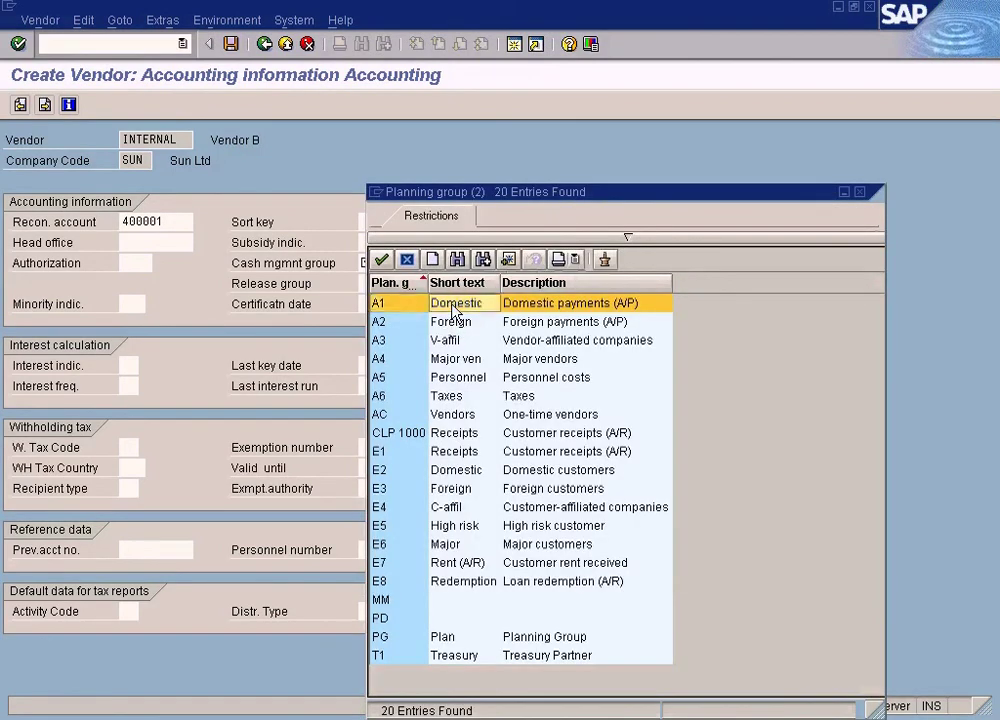
double_click(458, 305)
left_click(231, 44)
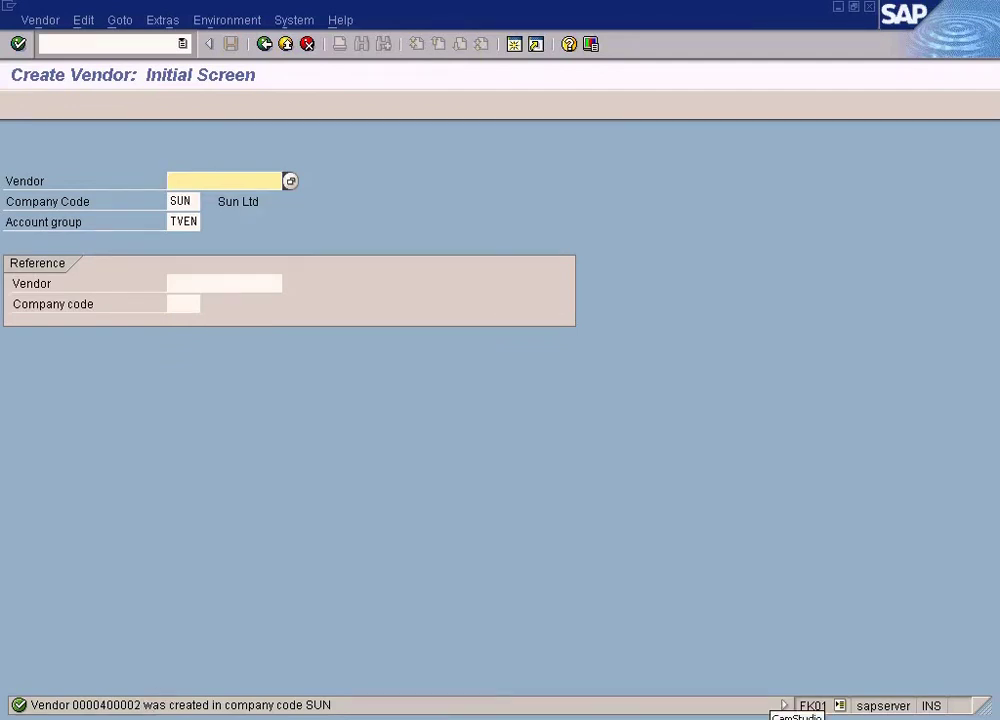
left_click(792, 717)
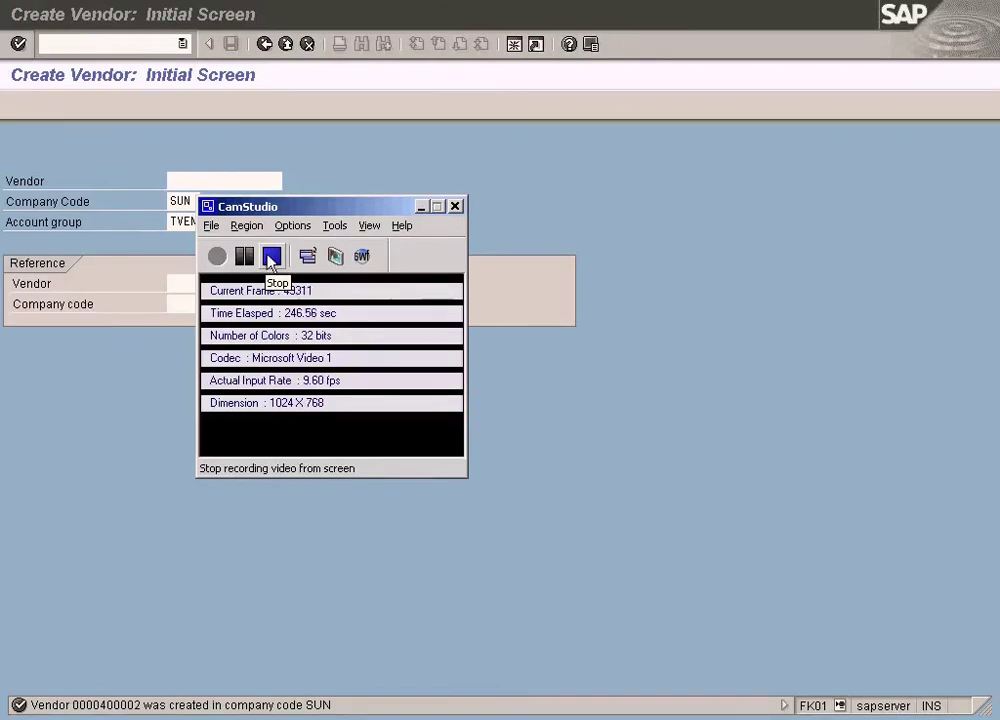
left_click(271, 258)
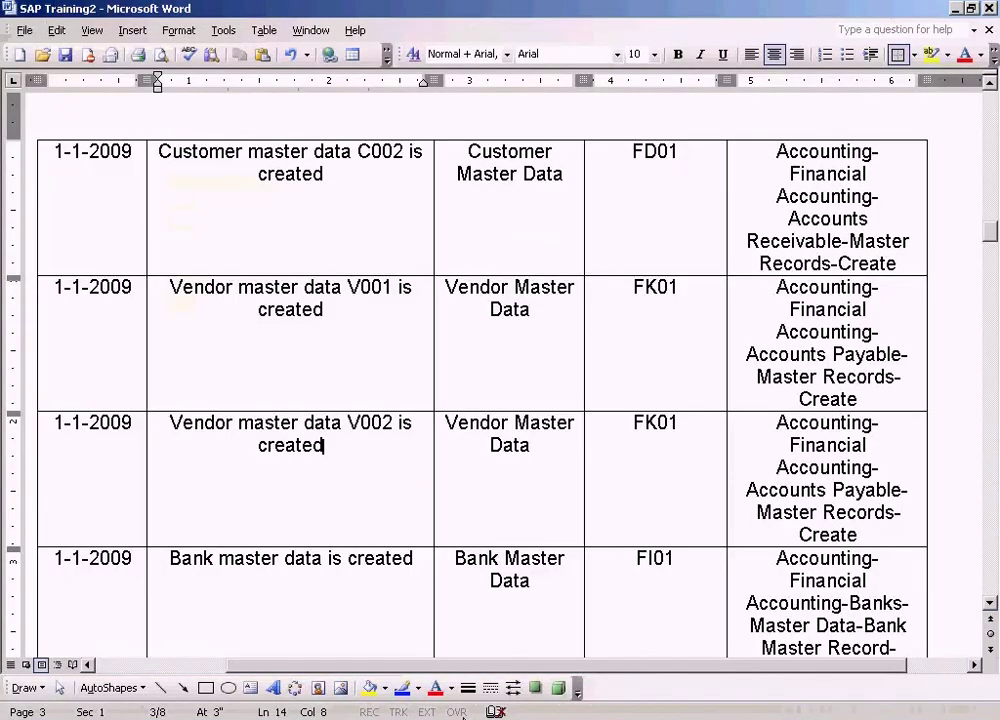